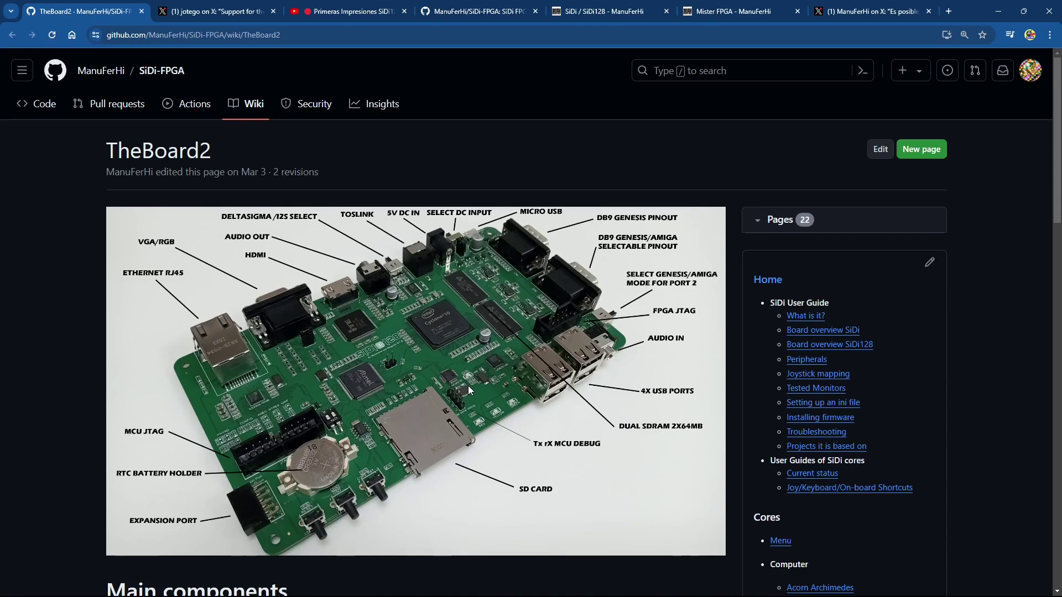
Step: Switch to jotego's X post announcing that SiDi128 support is ready
{"action": "left_click", "coordinate": [192, 11]}
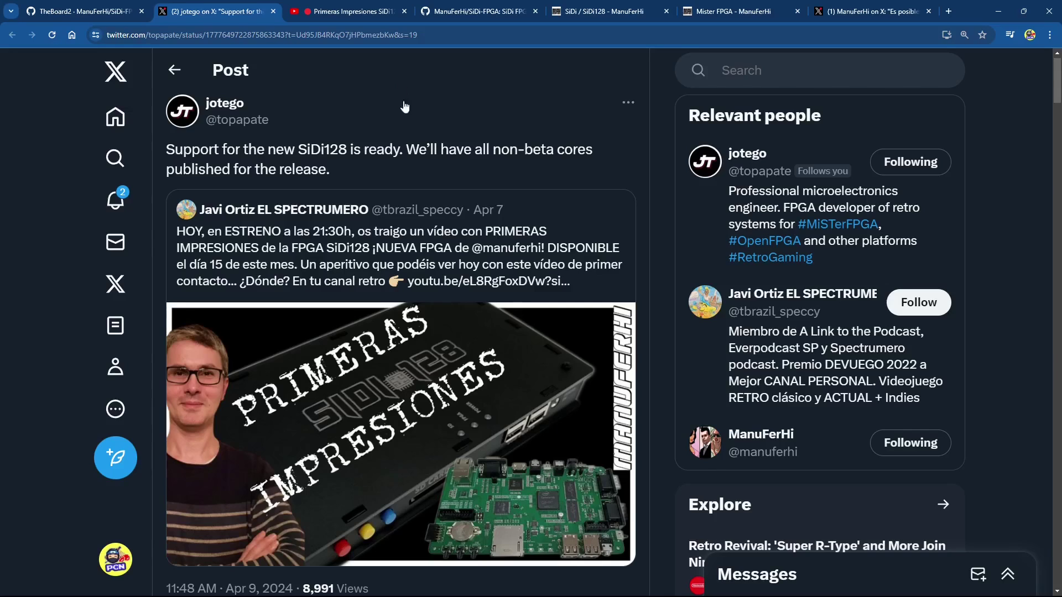
Step: Switch to El SPECTRUMERO's 'Primeras Impresiones SiDi128' review video on YouTube
{"action": "left_click", "coordinate": [320, 13]}
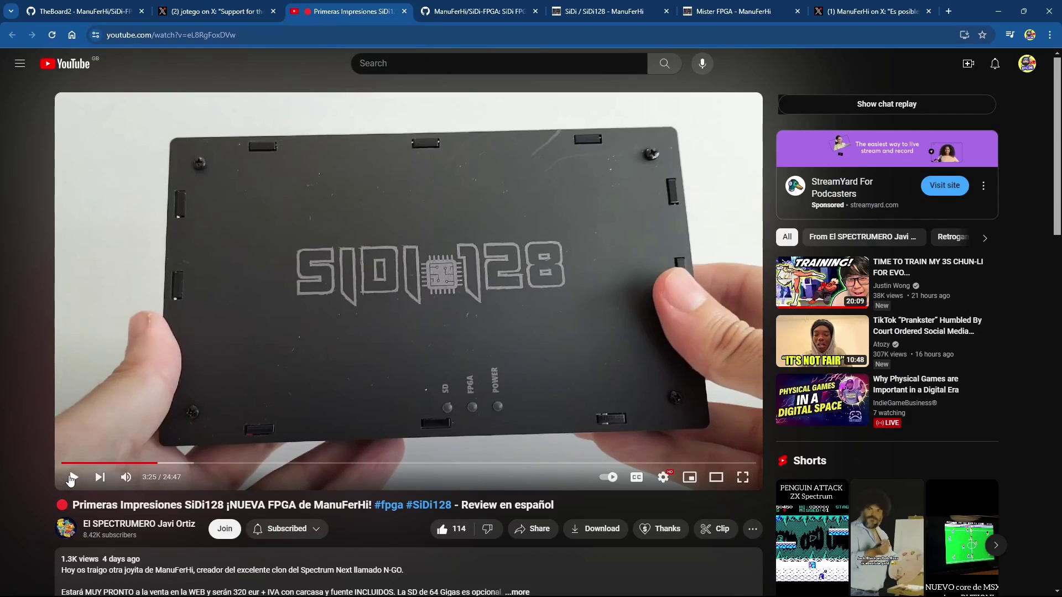
Step: Play the SiDi128 review, seek from 4:22 to about 6:00, then switch to GitHub Cores
{"action": "left_click", "coordinate": [72, 478]}
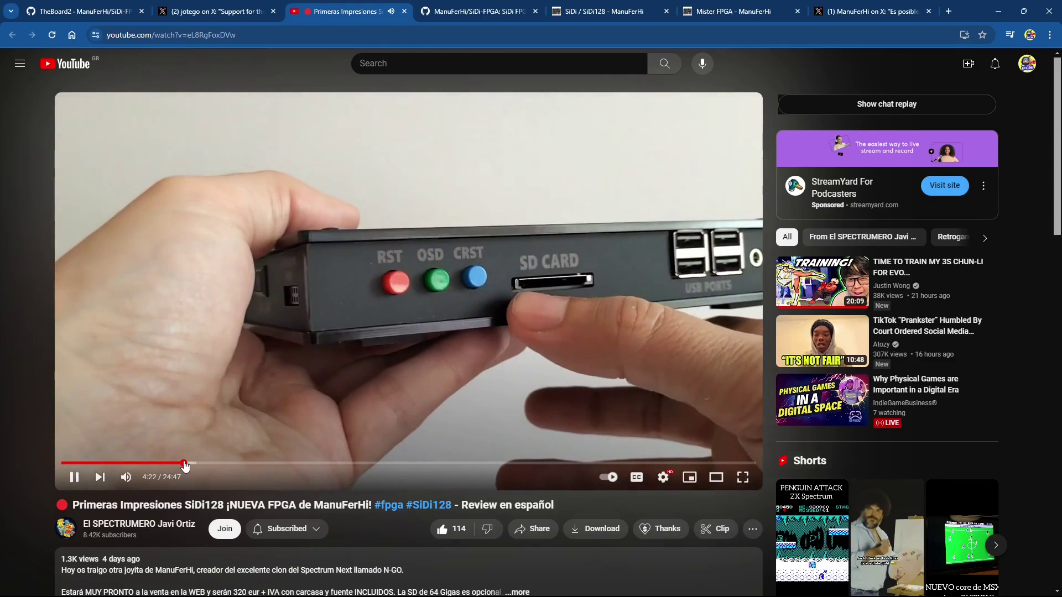
{"action": "left_click", "coordinate": [184, 463]}
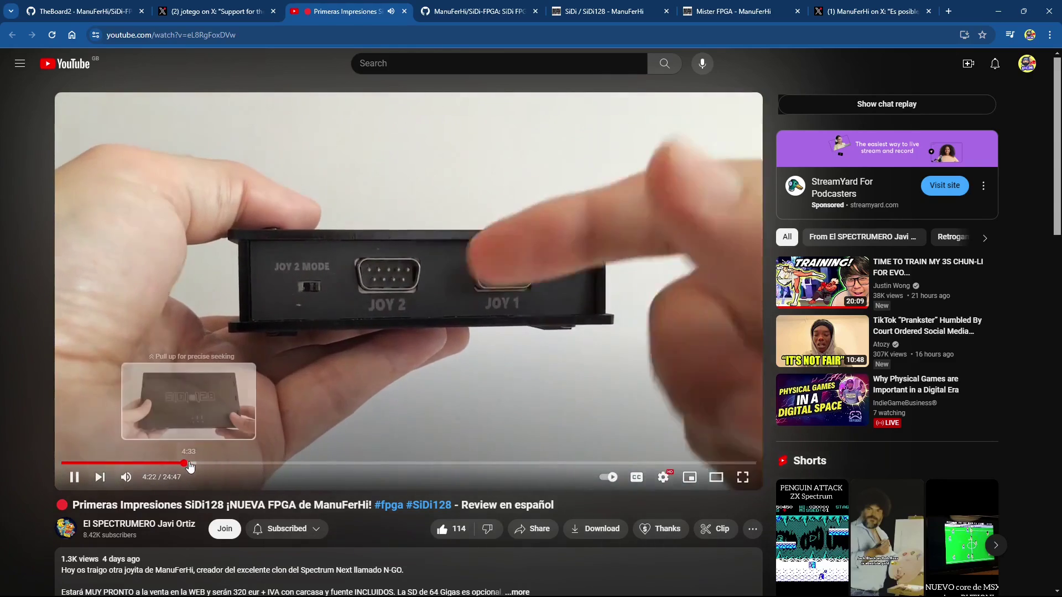
{"action": "left_click", "coordinate": [196, 464]}
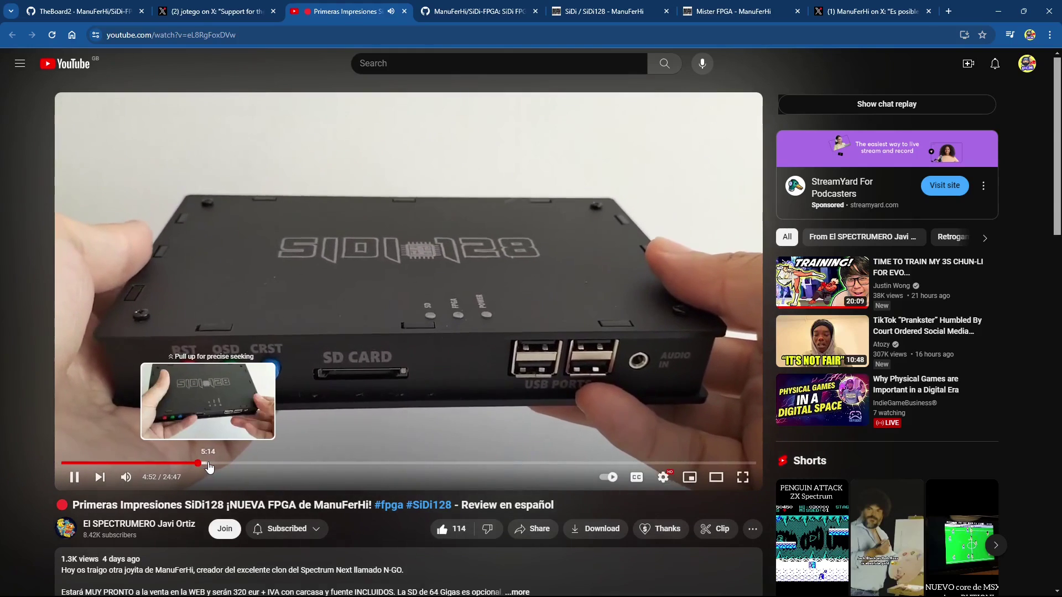
{"action": "left_click", "coordinate": [208, 464]}
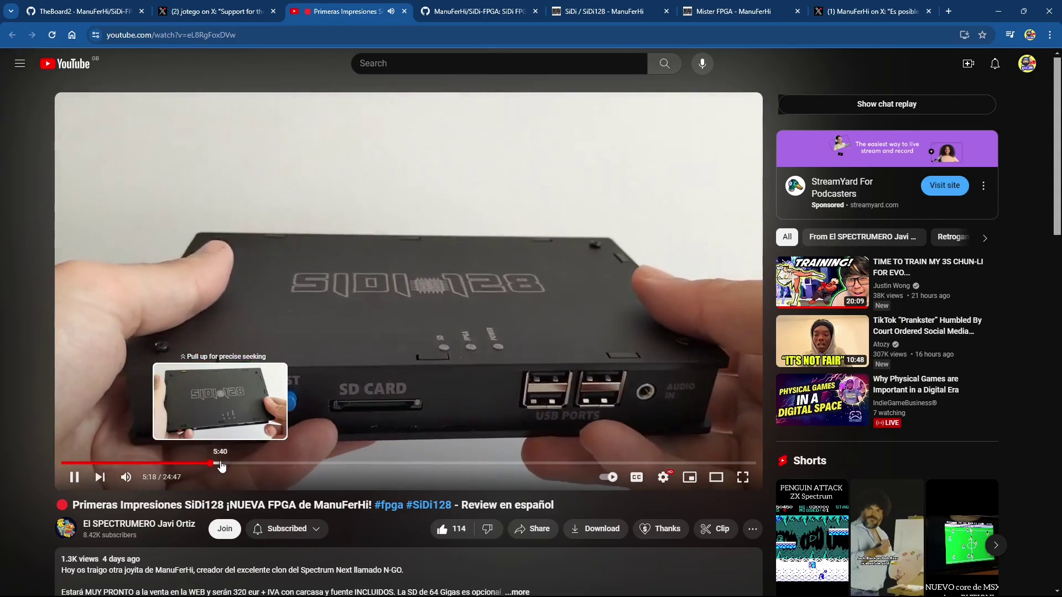
{"action": "left_click", "coordinate": [221, 464]}
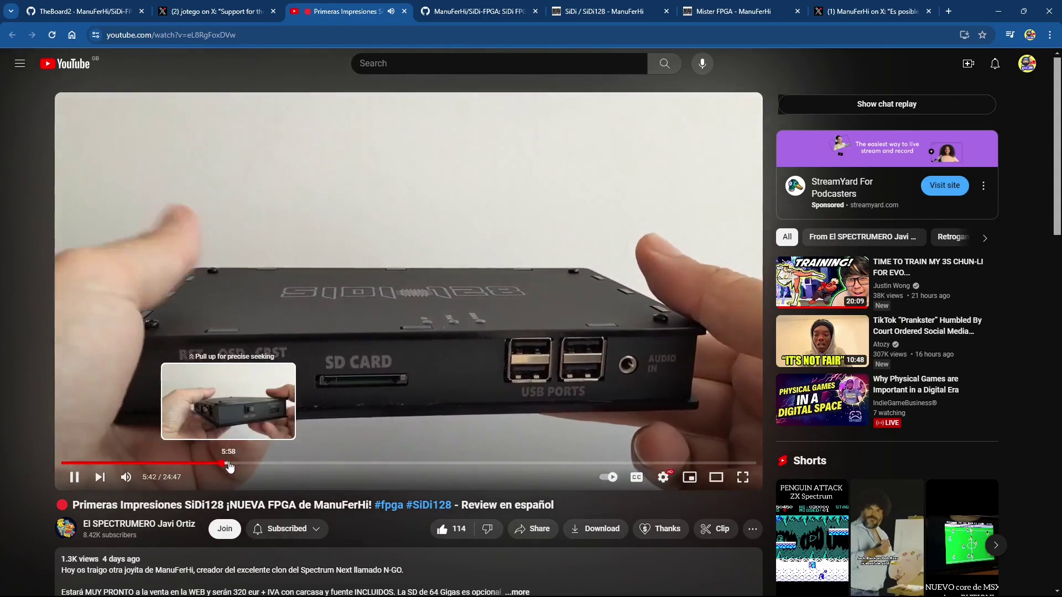
{"action": "left_click", "coordinate": [231, 463]}
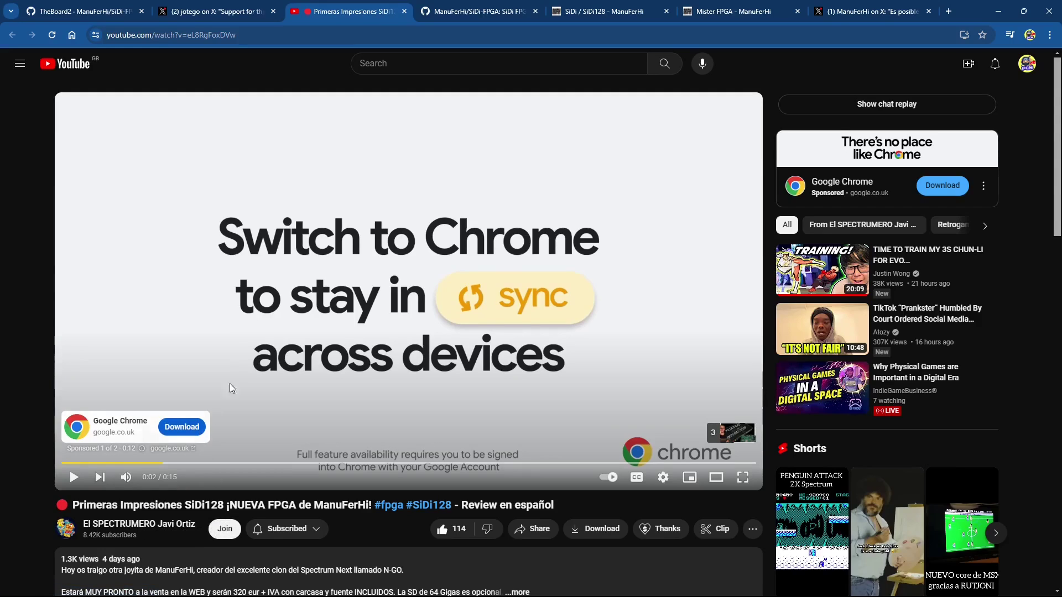
{"action": "left_click", "coordinate": [458, 14]}
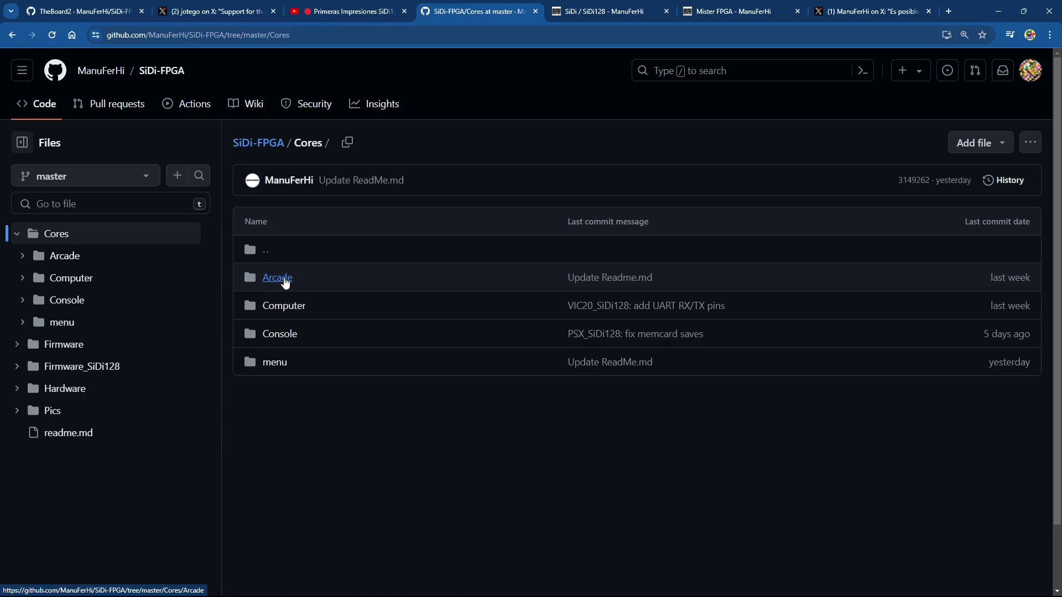
Step: Browse Arcade > SiDi128 > arcade core files down to toki.rbf, then go back to SiDi128
{"action": "left_click", "coordinate": [284, 281]}
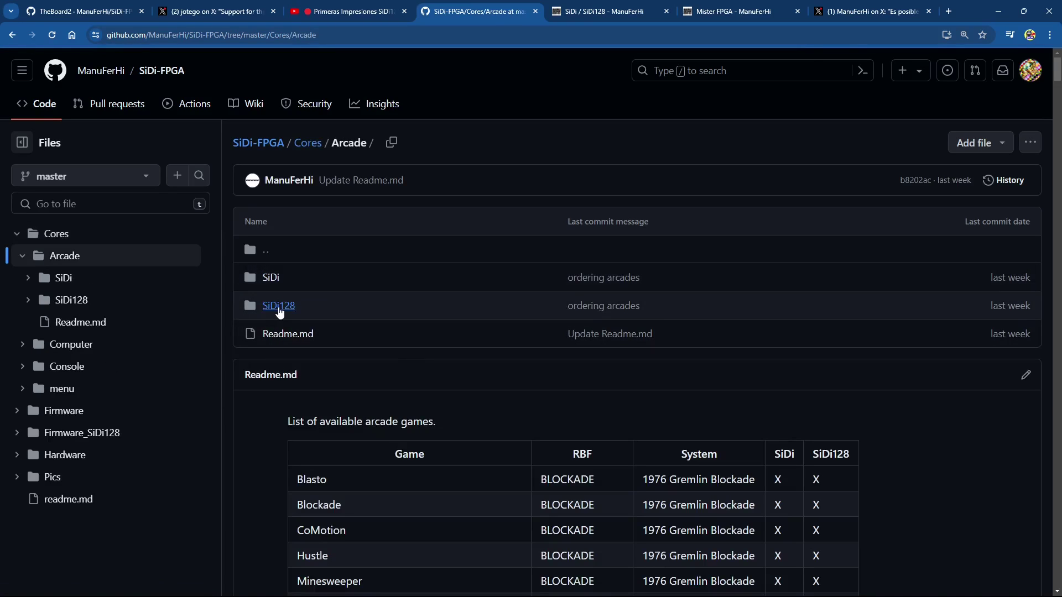
{"action": "left_click", "coordinate": [280, 308]}
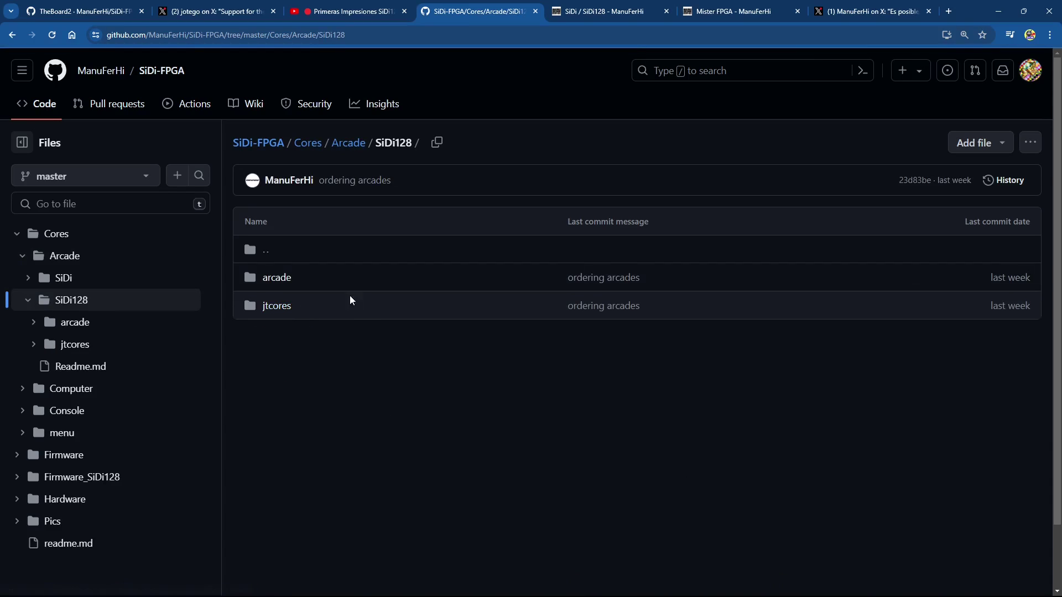
{"action": "left_click", "coordinate": [277, 279]}
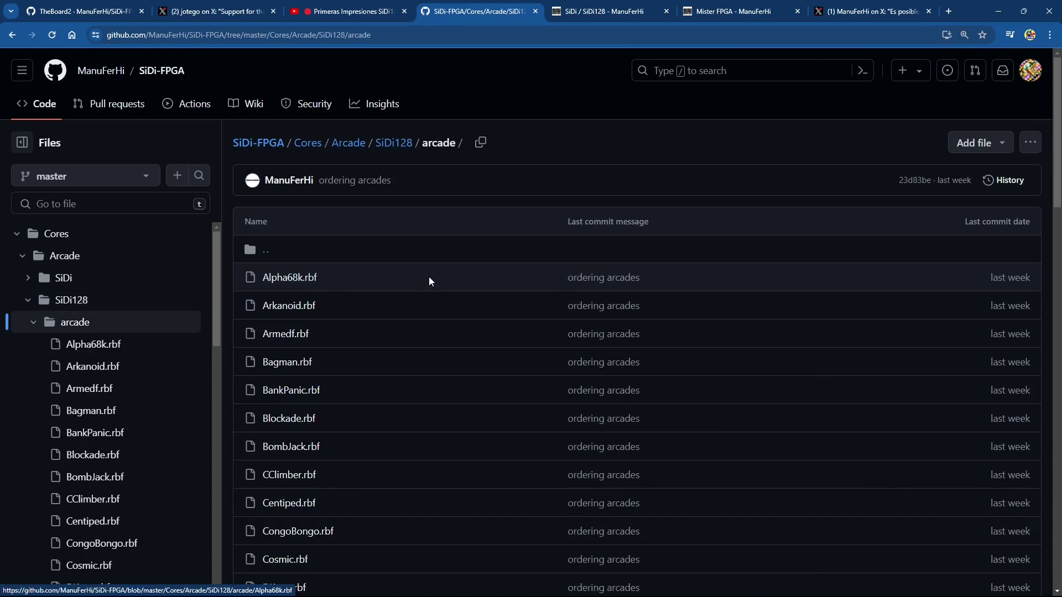
{"action": "scroll", "coordinate": [431, 282], "scroll_direction": "down", "scroll_amount": 2}
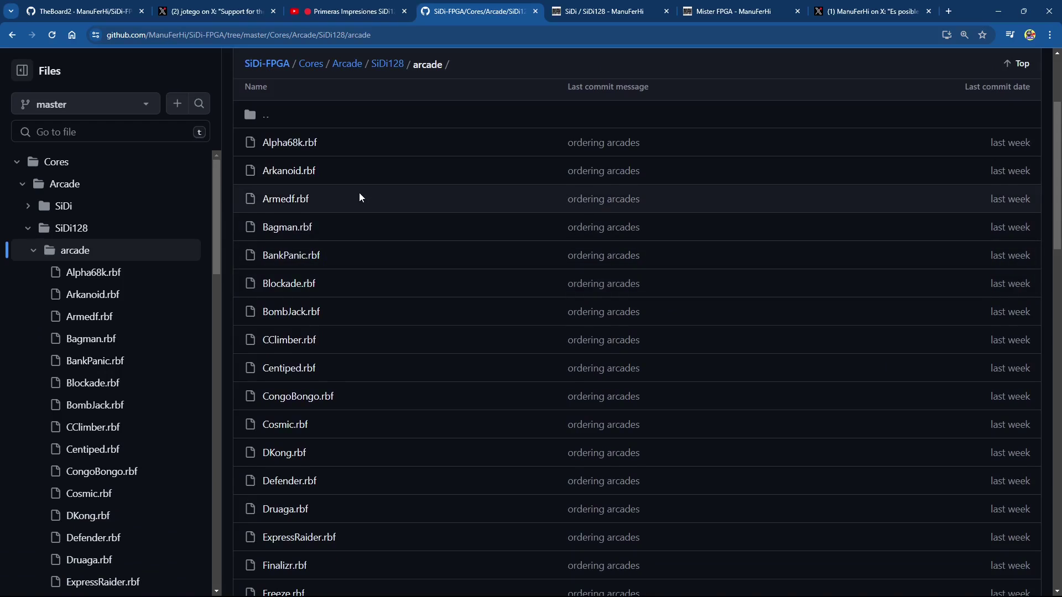
{"action": "scroll", "coordinate": [360, 196], "scroll_direction": "down", "scroll_amount": 2}
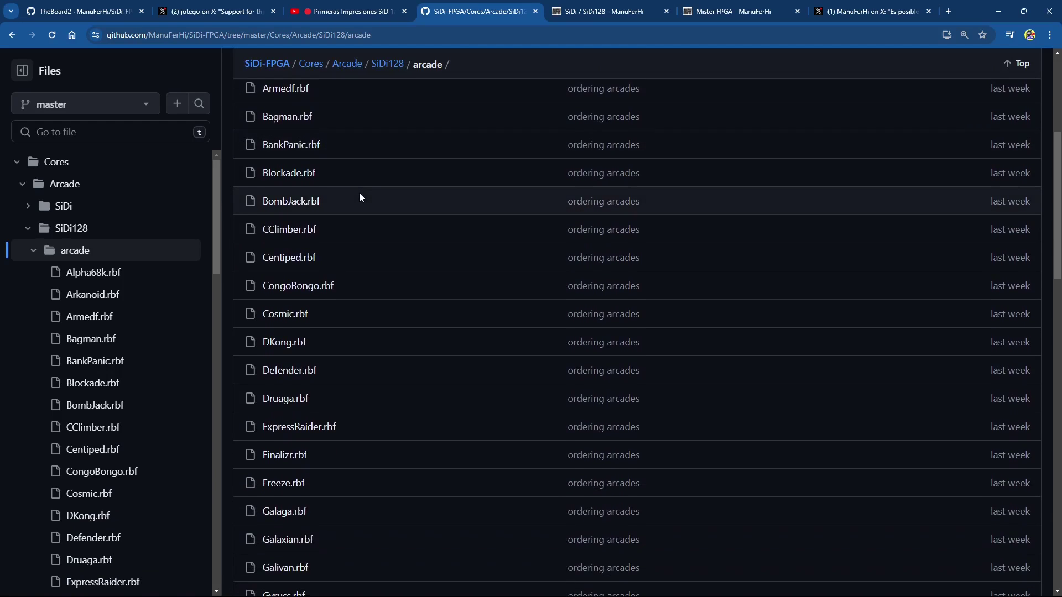
{"action": "scroll", "coordinate": [359, 196], "scroll_direction": "down", "scroll_amount": 1}
{"action": "scroll", "coordinate": [358, 197], "scroll_direction": "down", "scroll_amount": 1}
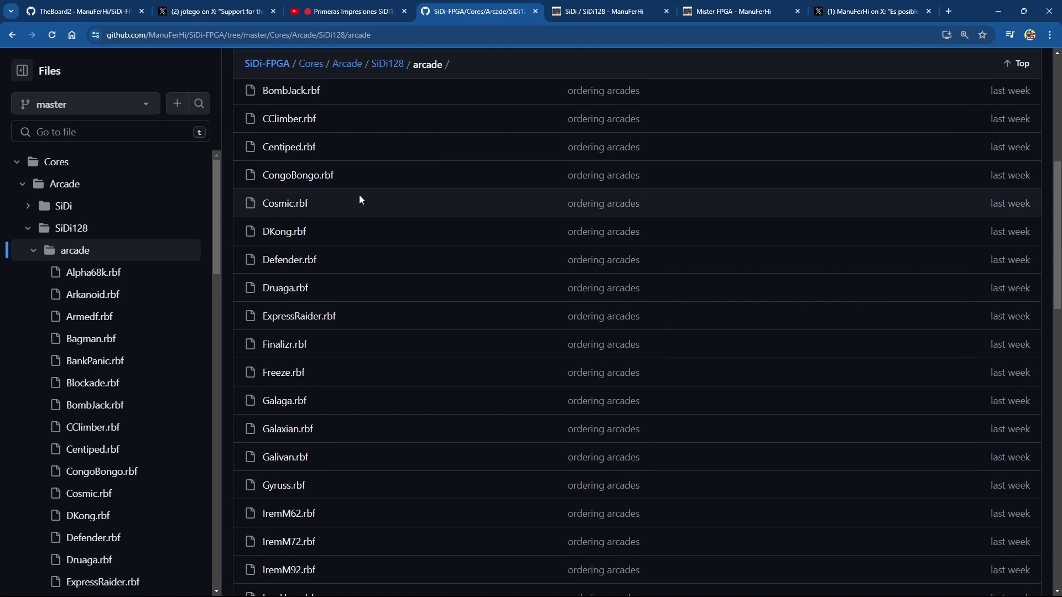
{"action": "scroll", "coordinate": [348, 348], "scroll_direction": "down", "scroll_amount": 1}
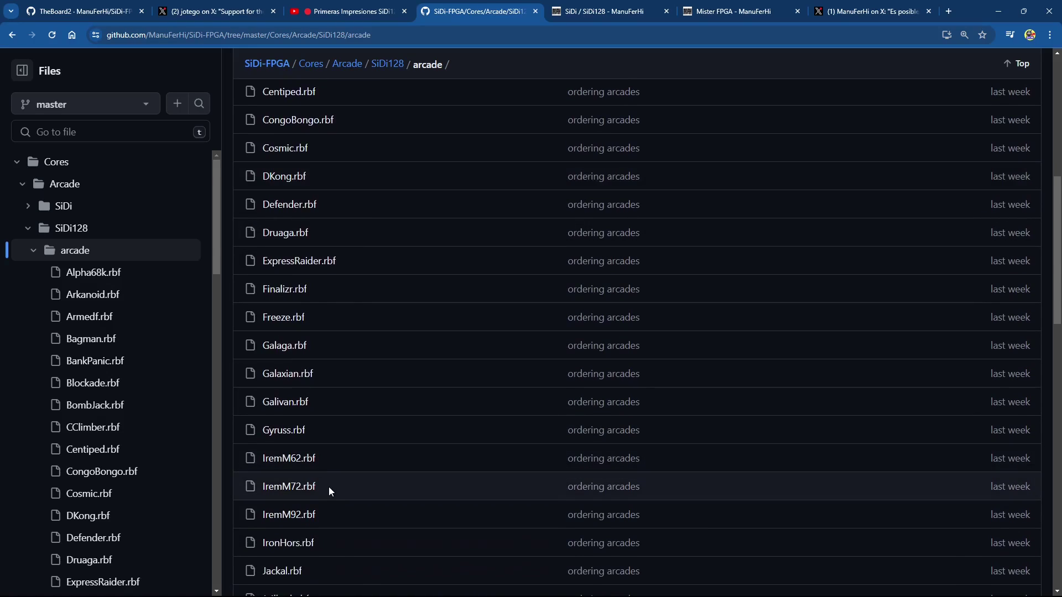
{"action": "scroll", "coordinate": [312, 493], "scroll_direction": "down", "scroll_amount": 1}
{"action": "scroll", "coordinate": [311, 476], "scroll_direction": "down", "scroll_amount": 1}
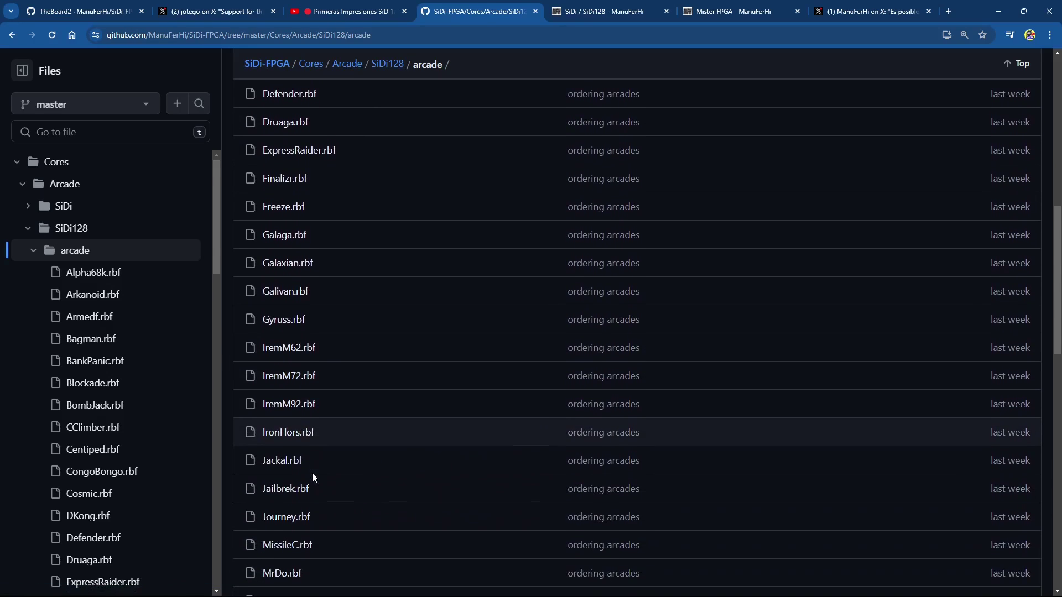
{"action": "scroll", "coordinate": [312, 473], "scroll_direction": "down", "scroll_amount": 1}
{"action": "scroll", "coordinate": [312, 473], "scroll_direction": "down", "scroll_amount": 1}
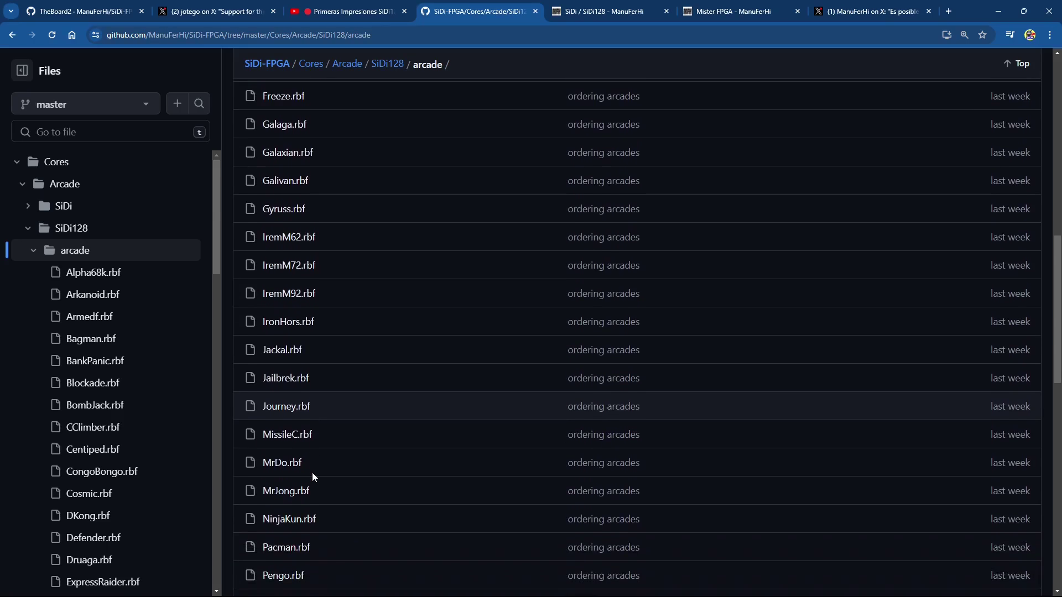
{"action": "scroll", "coordinate": [312, 471], "scroll_direction": "down", "scroll_amount": 1}
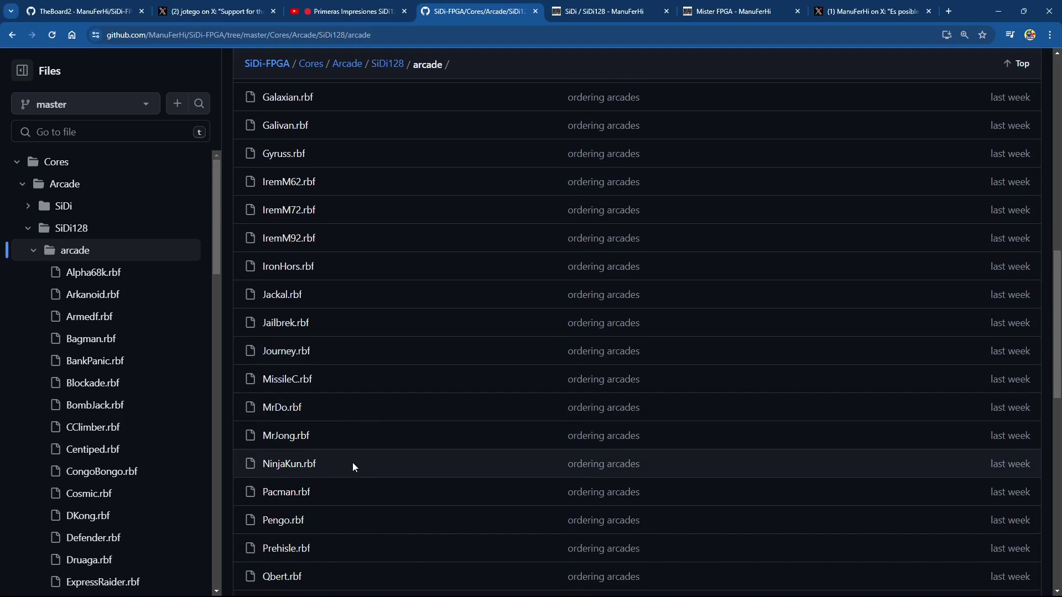
{"action": "scroll", "coordinate": [352, 463], "scroll_direction": "down", "scroll_amount": 1}
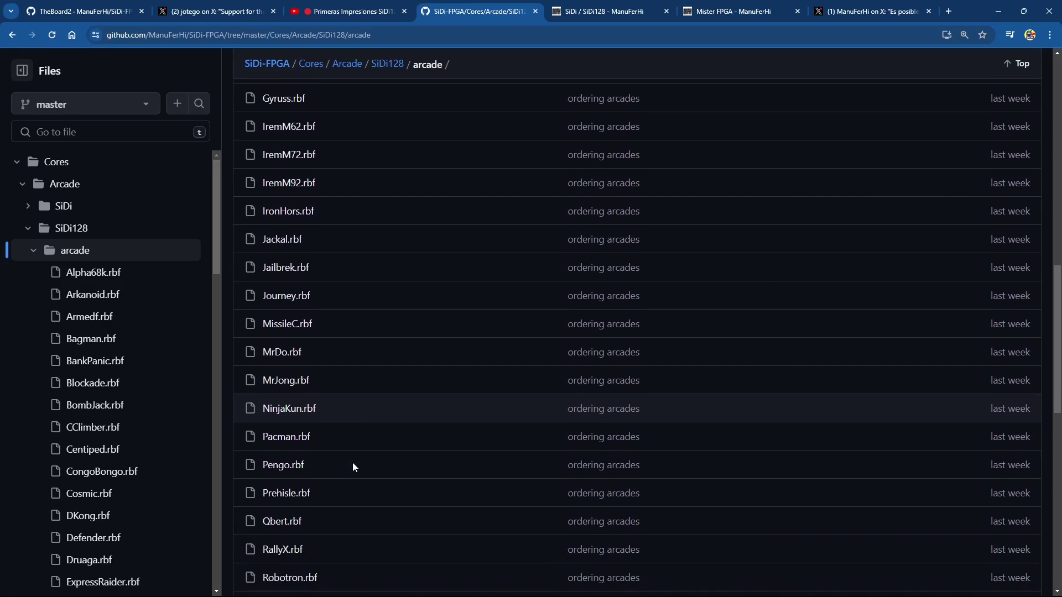
{"action": "scroll", "coordinate": [351, 463], "scroll_direction": "down", "scroll_amount": 1}
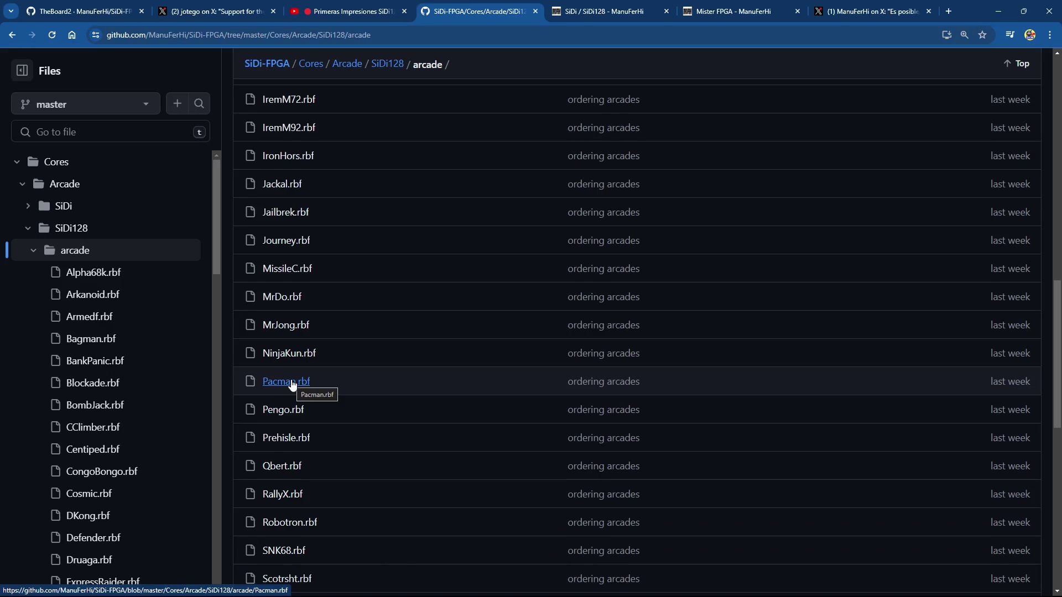
{"action": "scroll", "coordinate": [293, 385], "scroll_direction": "down", "scroll_amount": 1}
{"action": "scroll", "coordinate": [287, 381], "scroll_direction": "down", "scroll_amount": 1}
{"action": "scroll", "coordinate": [291, 383], "scroll_direction": "down", "scroll_amount": 1}
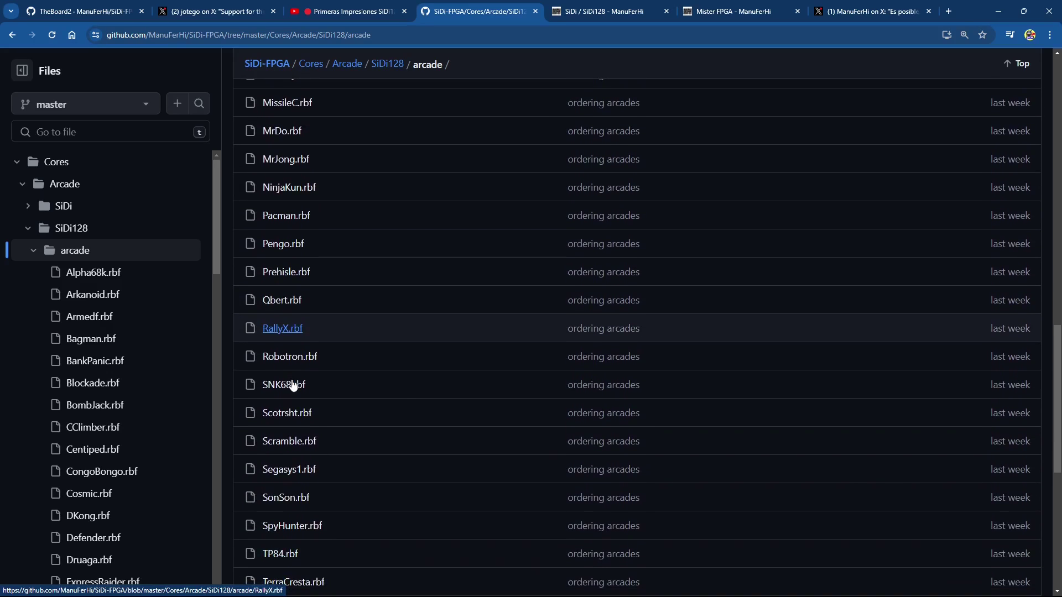
{"action": "scroll", "coordinate": [292, 384], "scroll_direction": "down", "scroll_amount": 1}
{"action": "scroll", "coordinate": [292, 384], "scroll_direction": "down", "scroll_amount": 1}
{"action": "scroll", "coordinate": [292, 384], "scroll_direction": "down", "scroll_amount": 1}
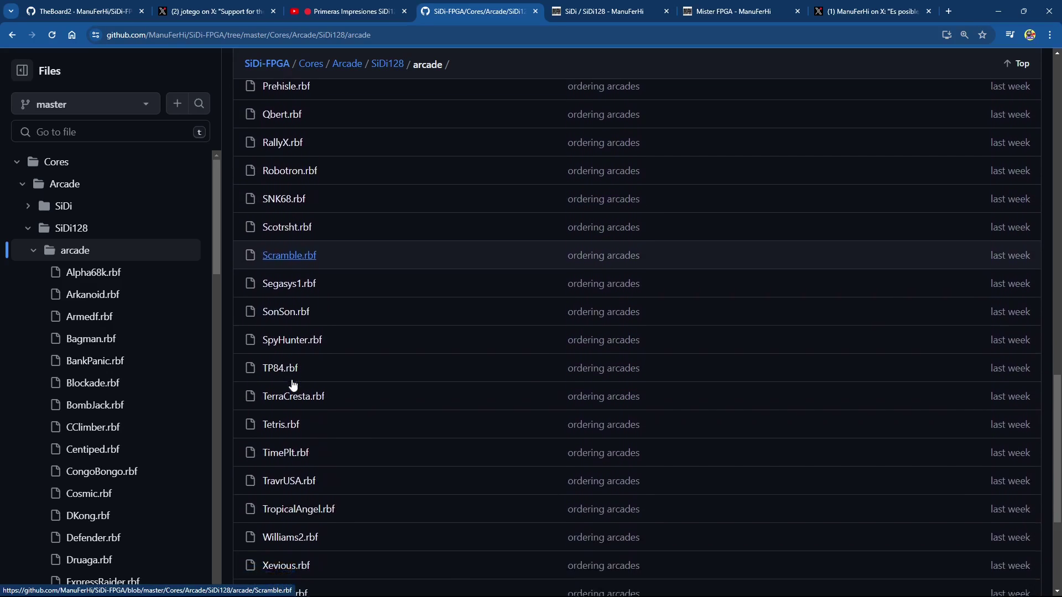
{"action": "scroll", "coordinate": [292, 384], "scroll_direction": "down", "scroll_amount": 1}
{"action": "scroll", "coordinate": [292, 384], "scroll_direction": "down", "scroll_amount": 1}
{"action": "scroll", "coordinate": [292, 384], "scroll_direction": "down", "scroll_amount": 1}
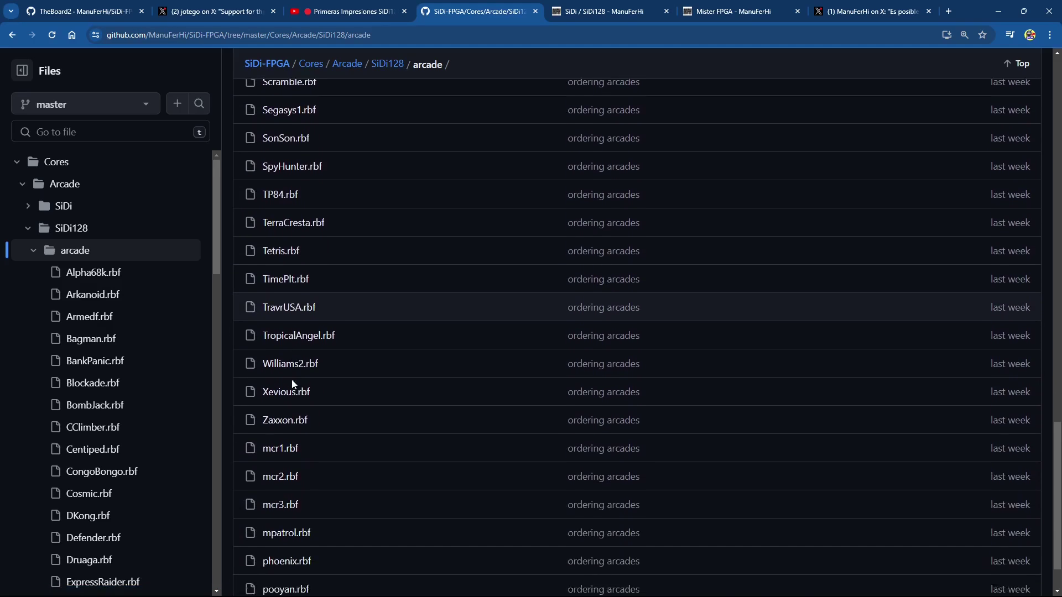
{"action": "scroll", "coordinate": [292, 384], "scroll_direction": "down", "scroll_amount": 1}
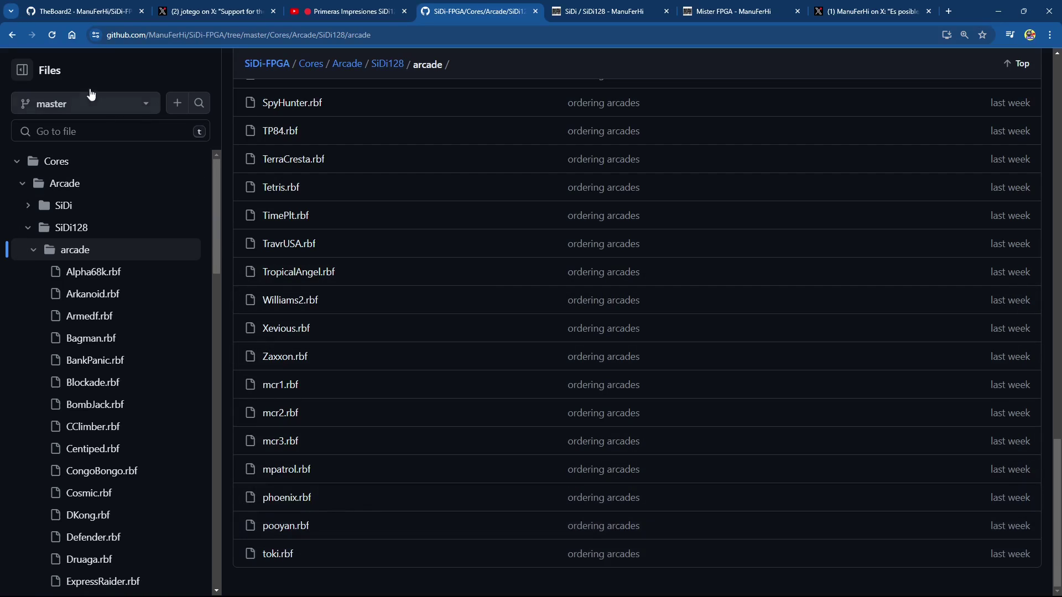
{"action": "left_click", "coordinate": [12, 34]}
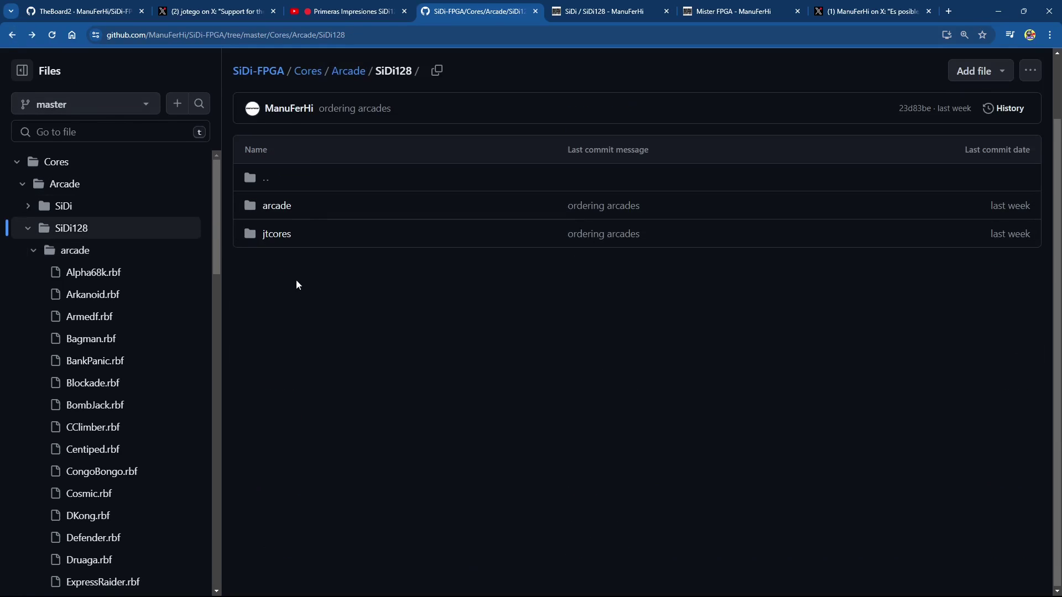
Step: Open the jtcores folder and scroll its core list down to the Readme
{"action": "left_click", "coordinate": [284, 237]}
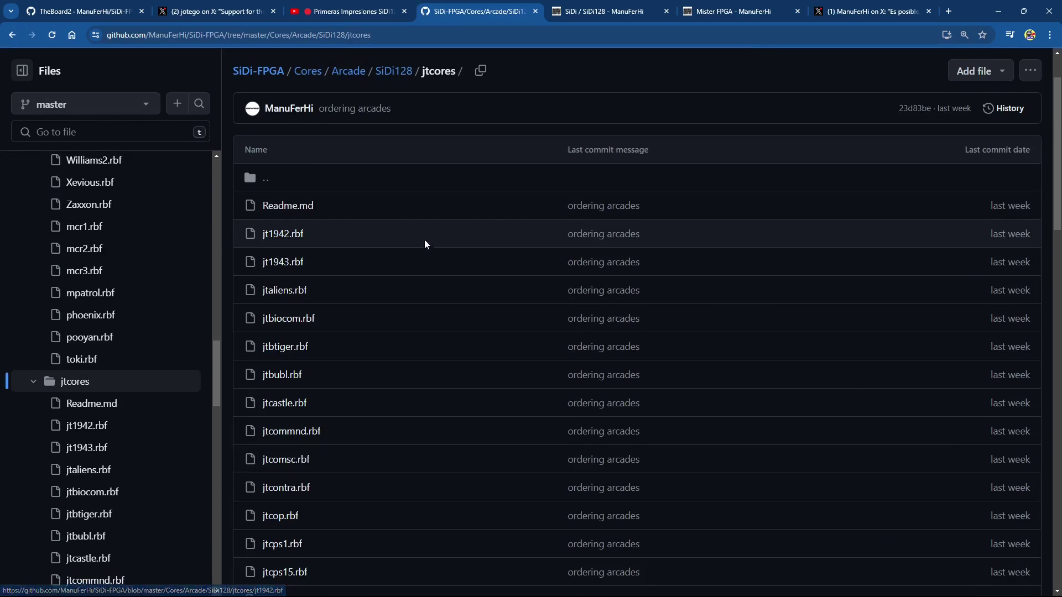
{"action": "scroll", "coordinate": [364, 224], "scroll_direction": "down", "scroll_amount": 1}
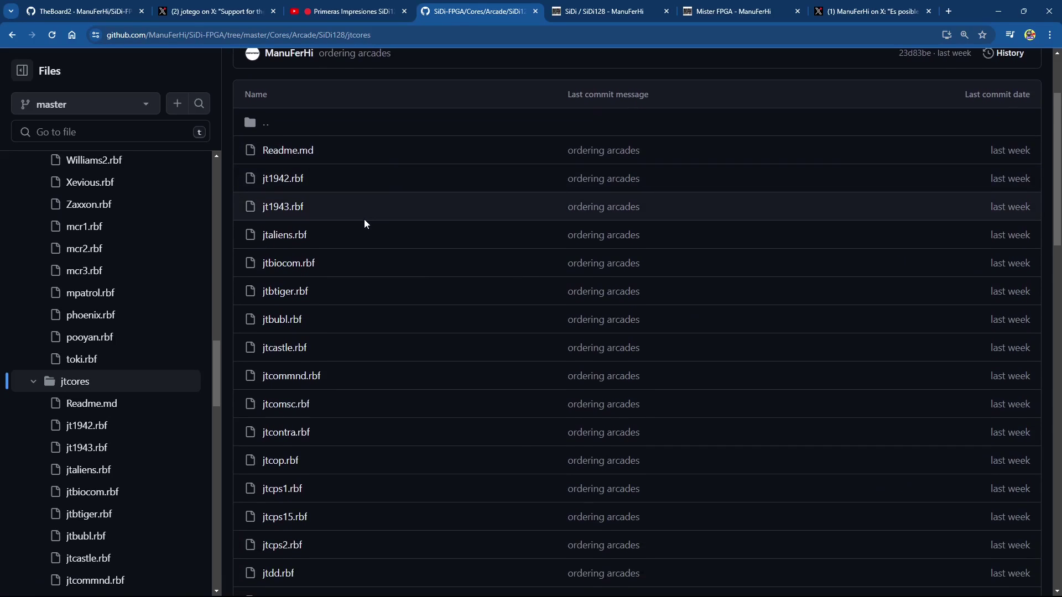
{"action": "scroll", "coordinate": [364, 223], "scroll_direction": "down", "scroll_amount": 1}
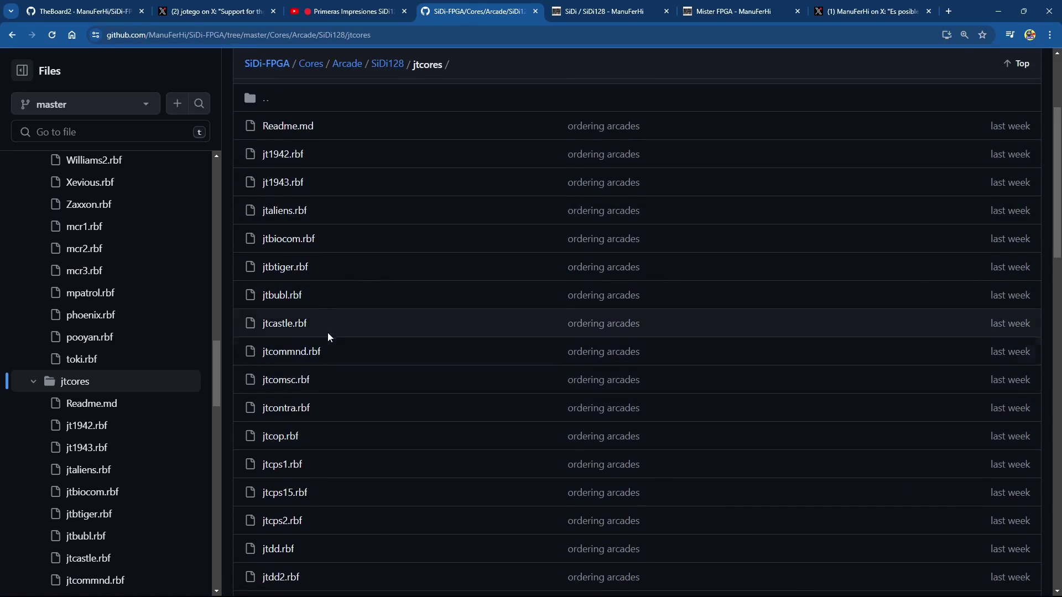
{"action": "scroll", "coordinate": [327, 332], "scroll_direction": "down", "scroll_amount": 1}
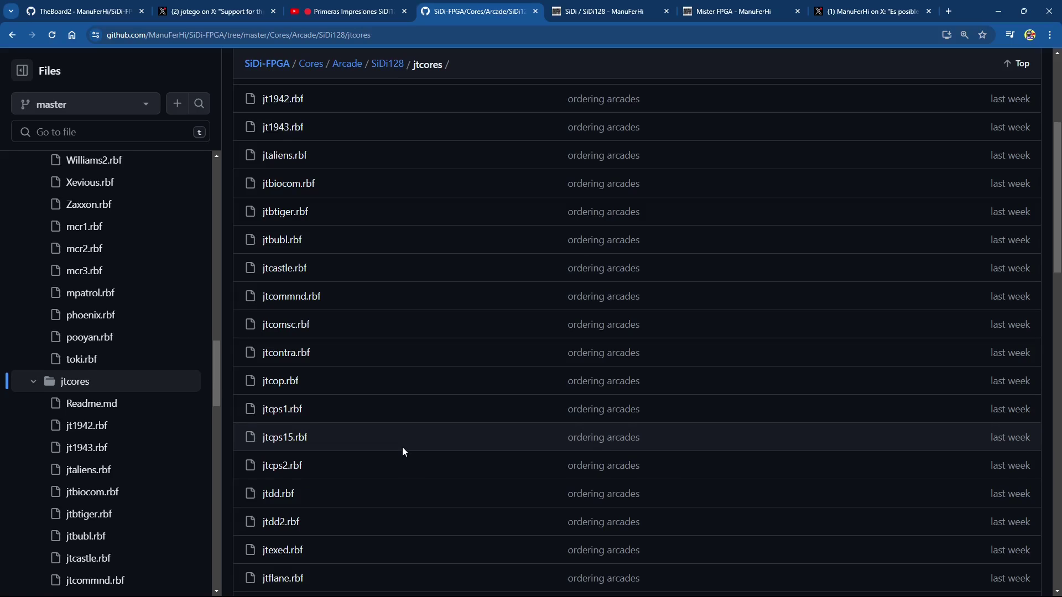
{"action": "scroll", "coordinate": [402, 449], "scroll_direction": "down", "scroll_amount": 1}
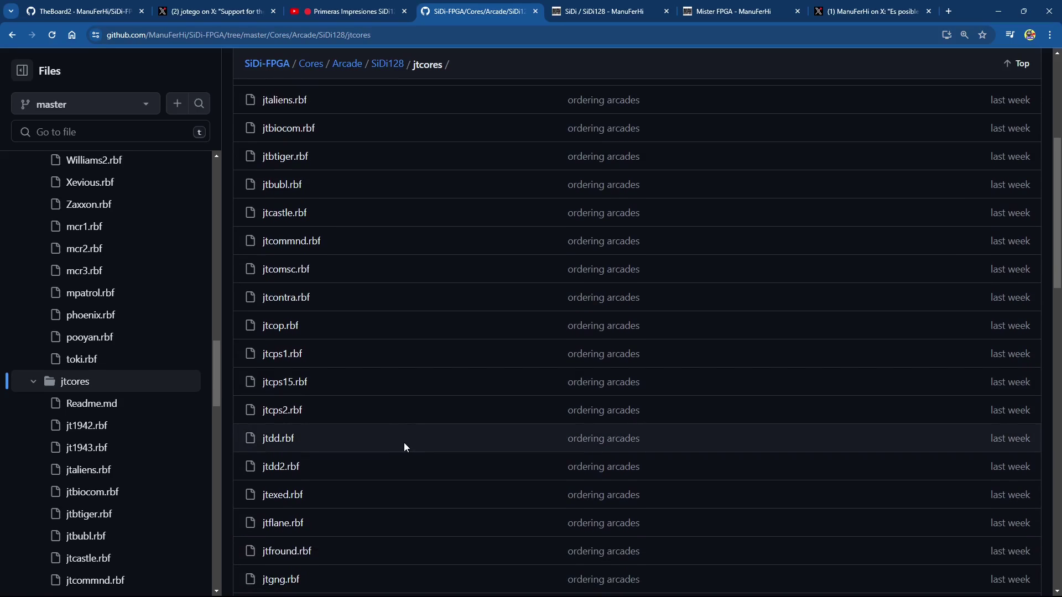
{"action": "scroll", "coordinate": [404, 442], "scroll_direction": "down", "scroll_amount": 1}
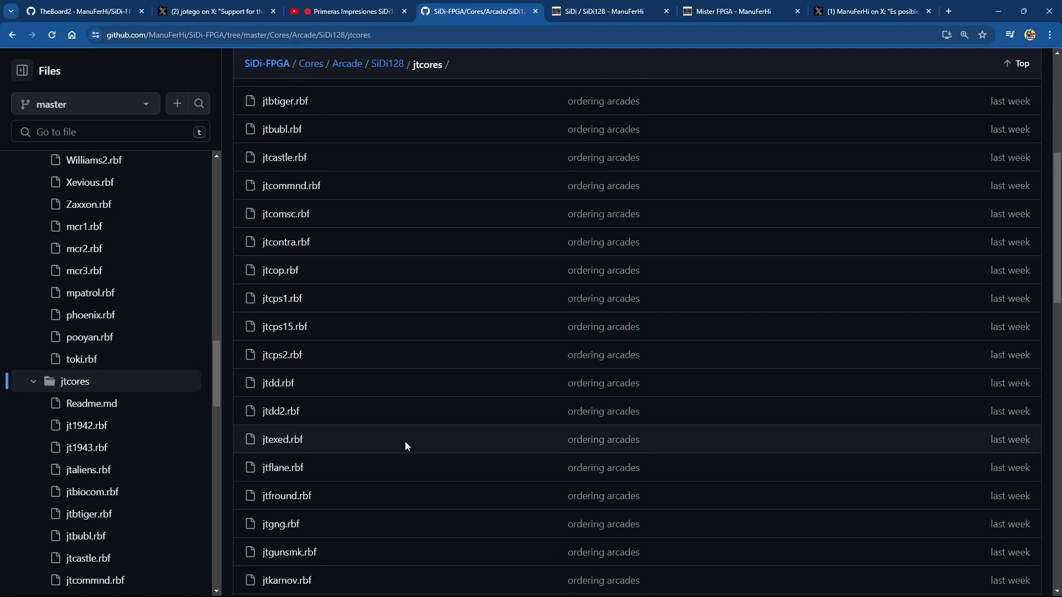
{"action": "scroll", "coordinate": [405, 445], "scroll_direction": "down", "scroll_amount": 1}
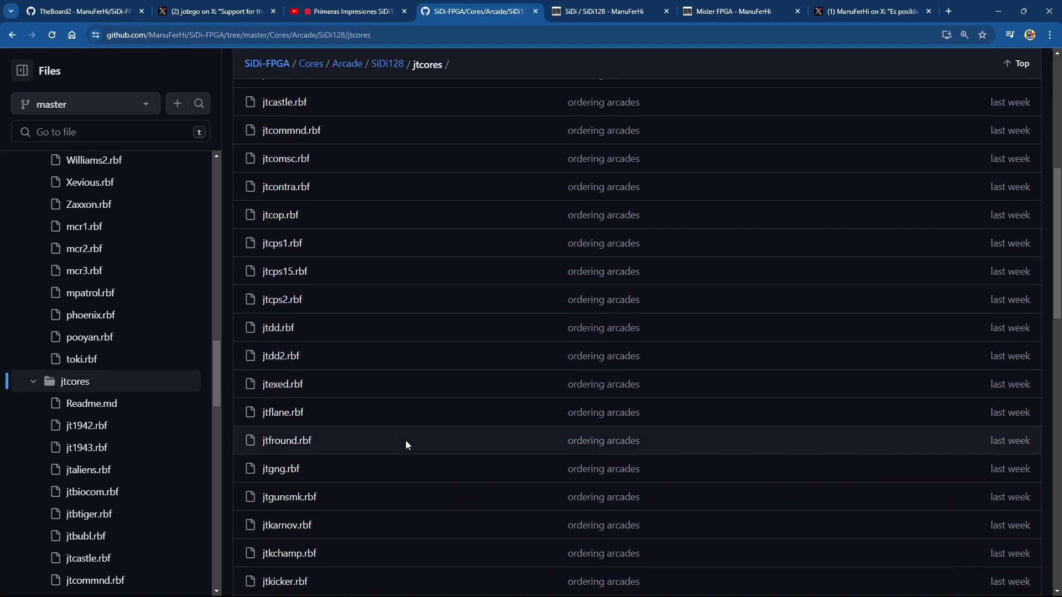
{"action": "scroll", "coordinate": [406, 445], "scroll_direction": "down", "scroll_amount": 1}
{"action": "scroll", "coordinate": [406, 445], "scroll_direction": "down", "scroll_amount": 1}
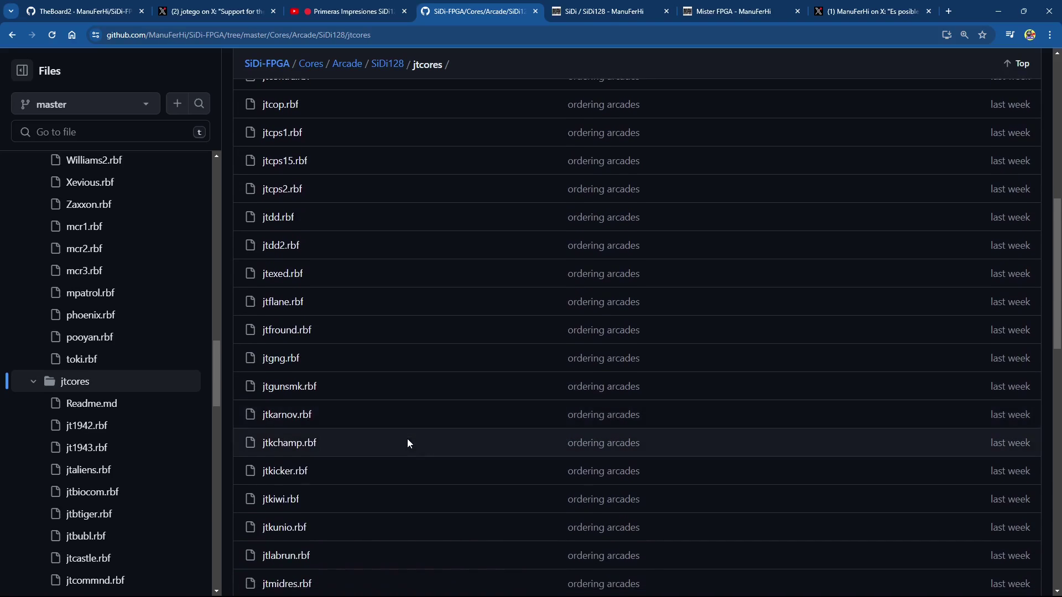
{"action": "scroll", "coordinate": [408, 442], "scroll_direction": "down", "scroll_amount": 1}
{"action": "scroll", "coordinate": [407, 439], "scroll_direction": "down", "scroll_amount": 2}
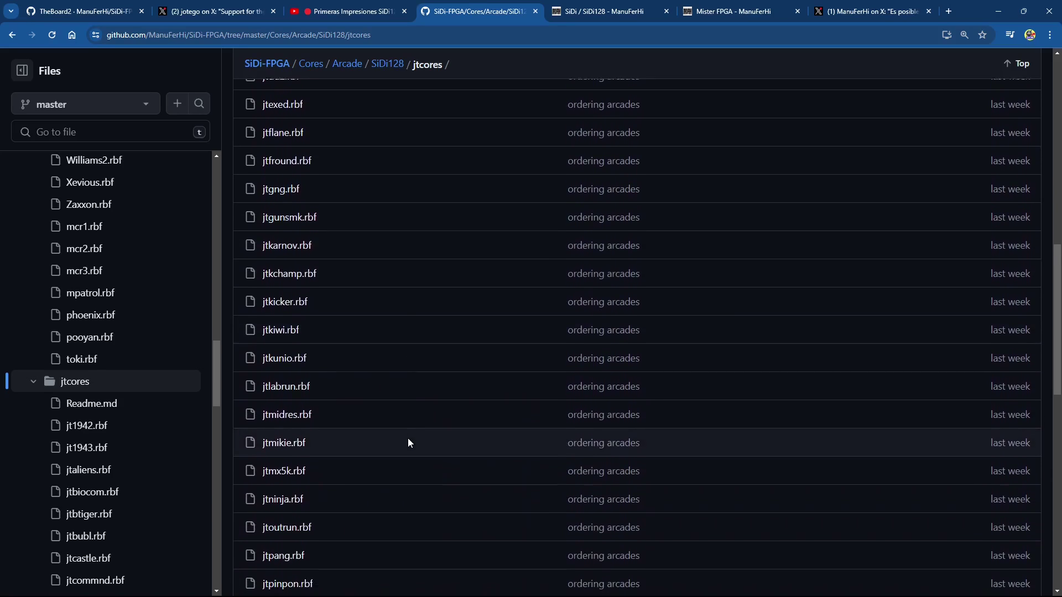
{"action": "scroll", "coordinate": [408, 439], "scroll_direction": "down", "scroll_amount": 2}
{"action": "scroll", "coordinate": [402, 442], "scroll_direction": "down", "scroll_amount": 2}
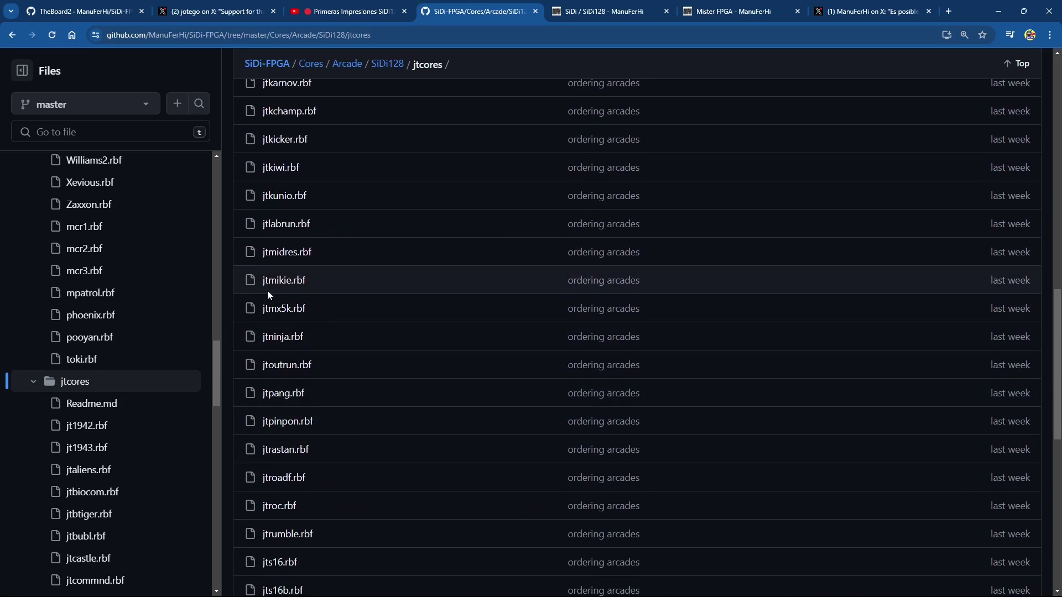
{"action": "scroll", "coordinate": [416, 386], "scroll_direction": "down", "scroll_amount": 2}
{"action": "scroll", "coordinate": [416, 387], "scroll_direction": "down", "scroll_amount": 2}
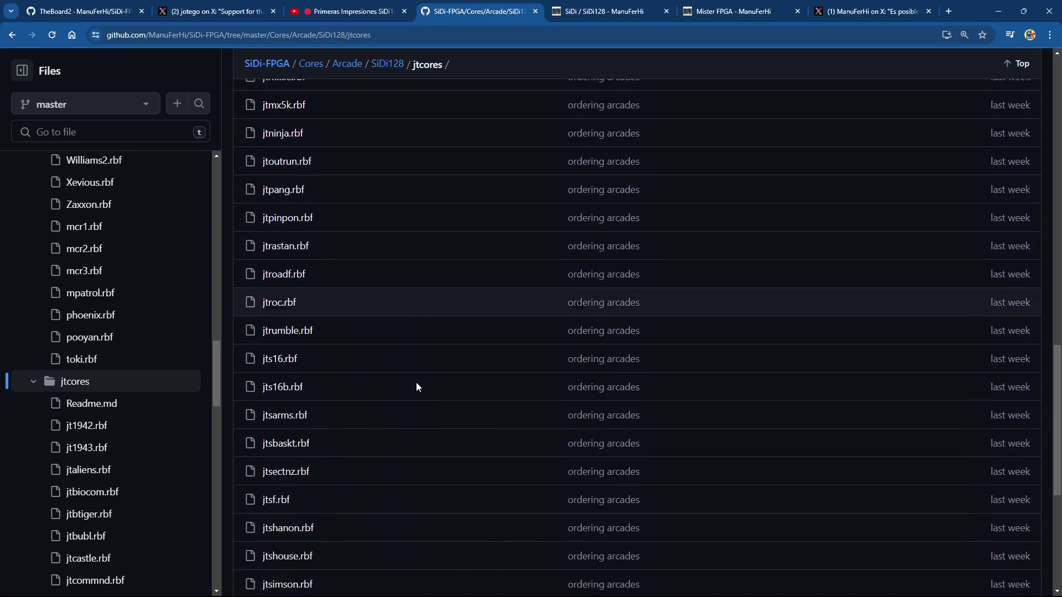
{"action": "scroll", "coordinate": [416, 387], "scroll_direction": "down", "scroll_amount": 1}
{"action": "scroll", "coordinate": [416, 387], "scroll_direction": "down", "scroll_amount": 1}
{"action": "scroll", "coordinate": [417, 387], "scroll_direction": "down", "scroll_amount": 1}
{"action": "scroll", "coordinate": [416, 387], "scroll_direction": "down", "scroll_amount": 1}
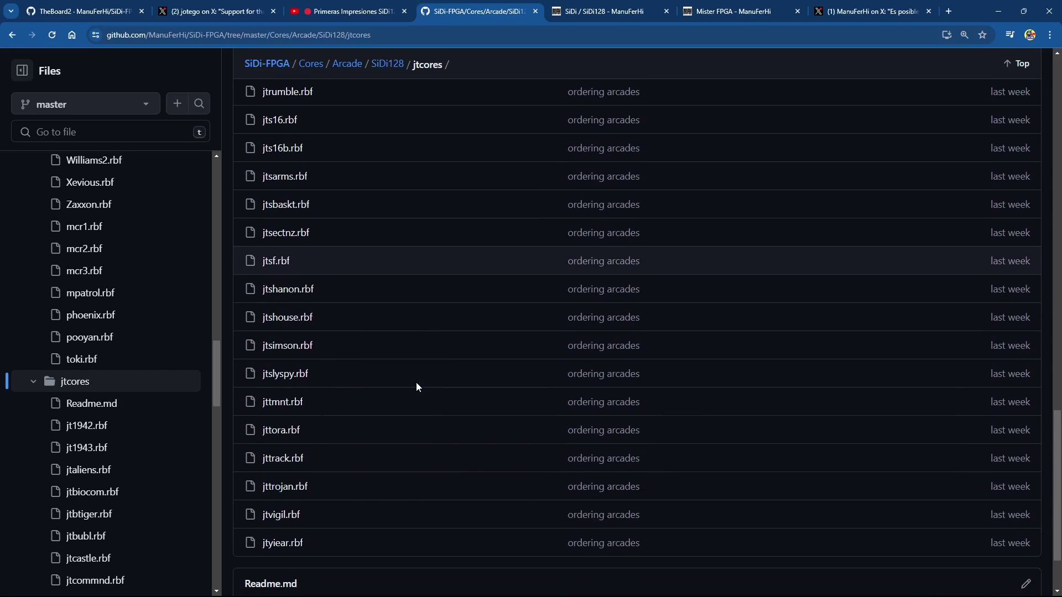
{"action": "scroll", "coordinate": [416, 387], "scroll_direction": "down", "scroll_amount": 1}
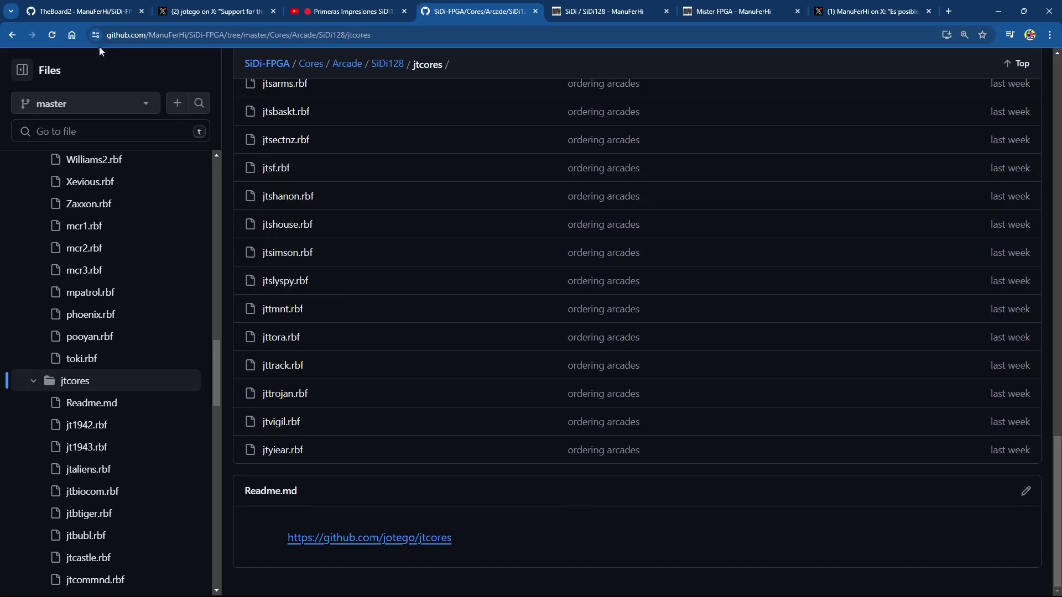
Step: Go back up to Cores and browse the Computer folder from Amiga through ZX8X
{"action": "left_click", "coordinate": [11, 35]}
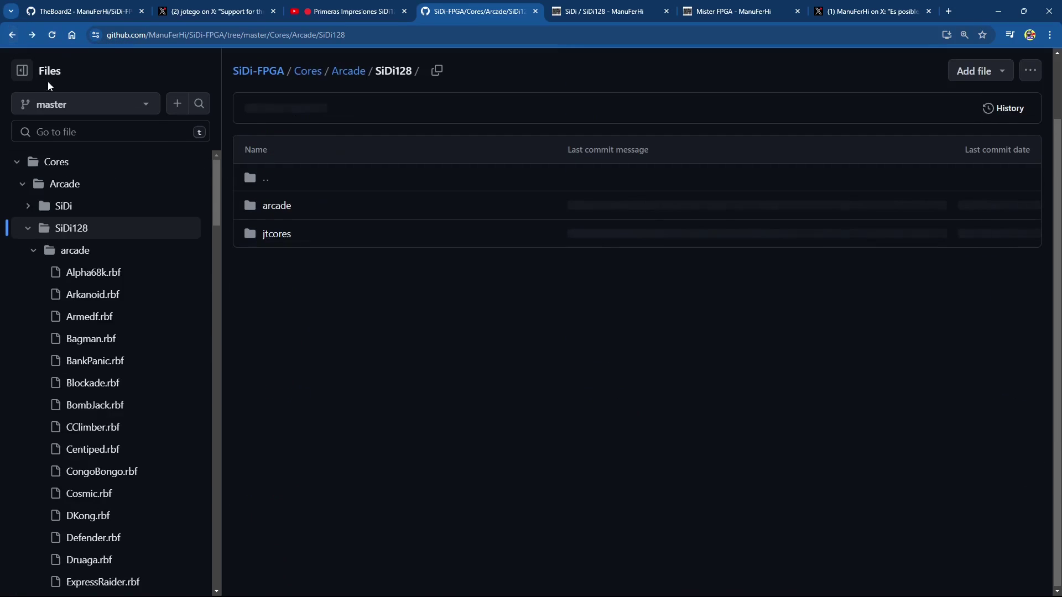
{"action": "left_click", "coordinate": [10, 35]}
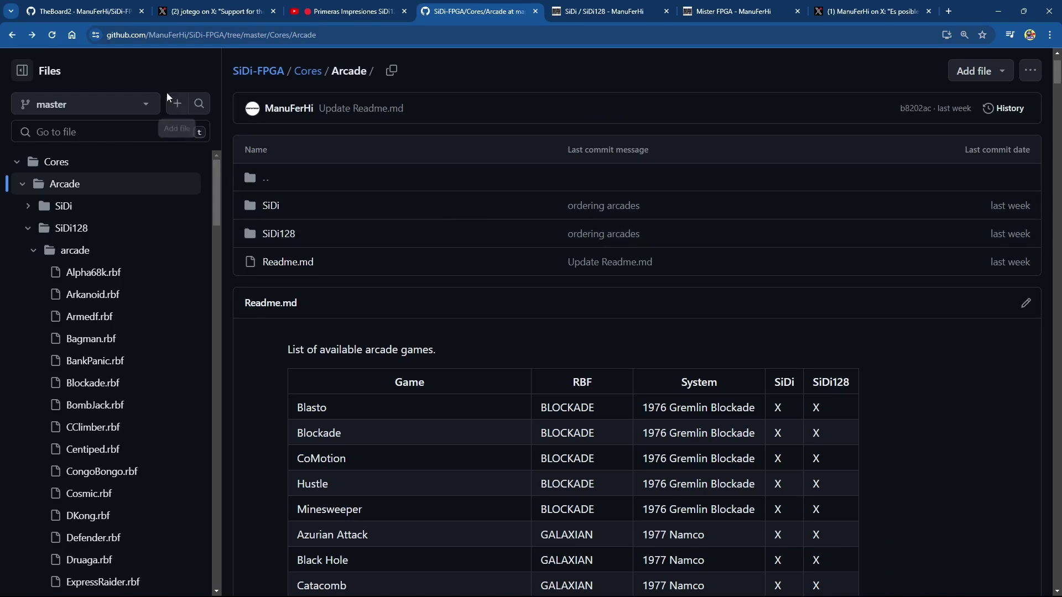
{"action": "left_click", "coordinate": [12, 36]}
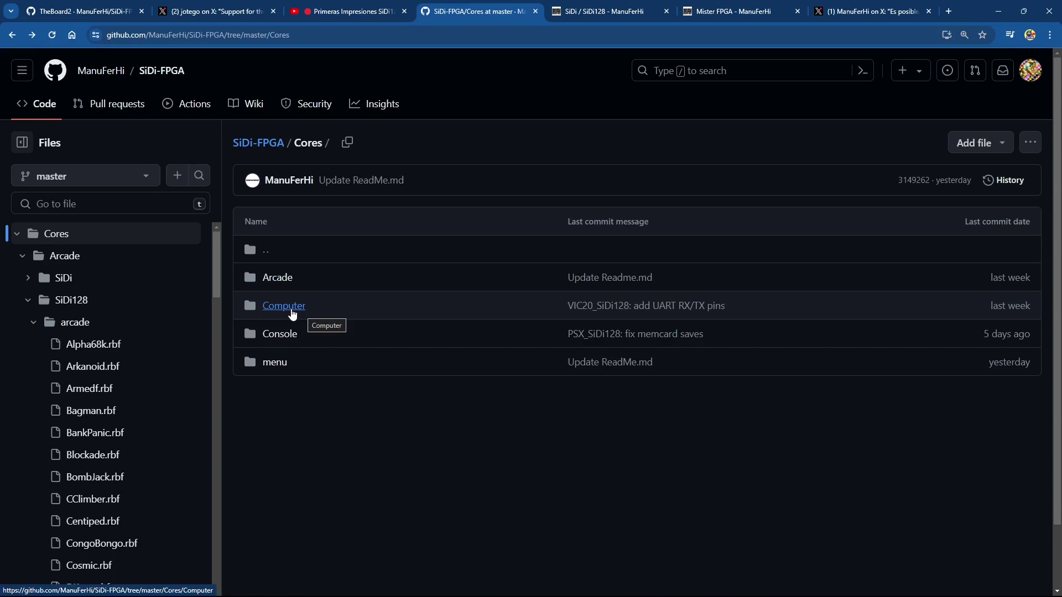
{"action": "left_click", "coordinate": [285, 305]}
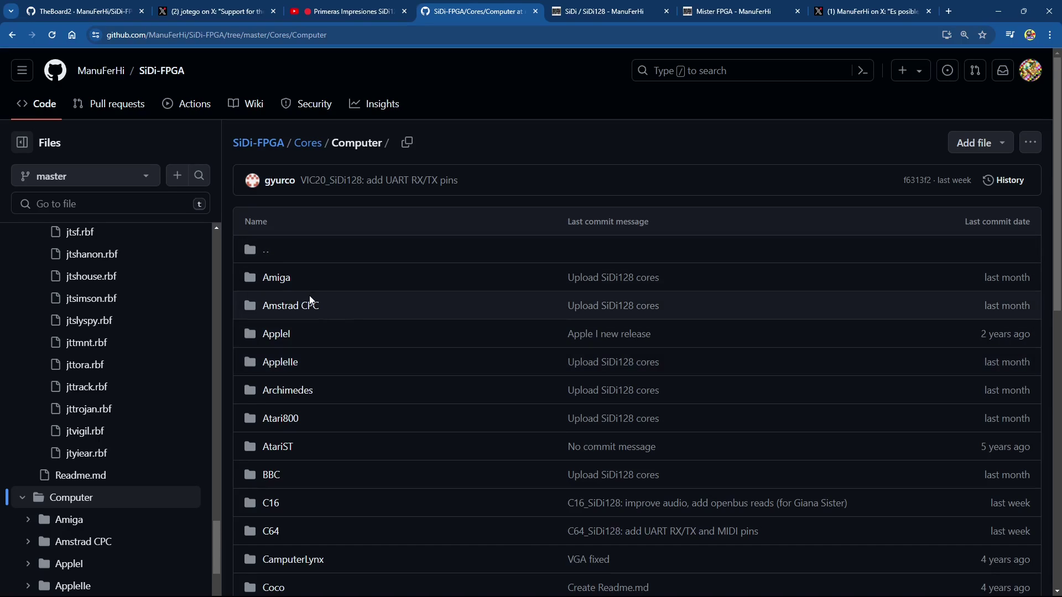
{"action": "scroll", "coordinate": [309, 287], "scroll_direction": "down", "scroll_amount": 1}
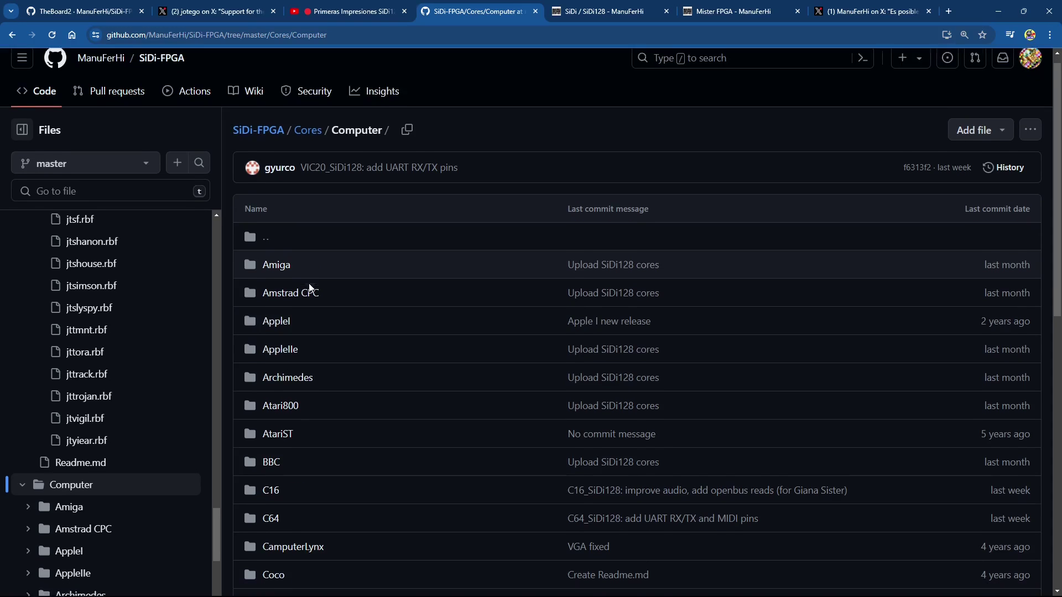
{"action": "scroll", "coordinate": [329, 257], "scroll_direction": "down", "scroll_amount": 1}
{"action": "scroll", "coordinate": [330, 257], "scroll_direction": "down", "scroll_amount": 1}
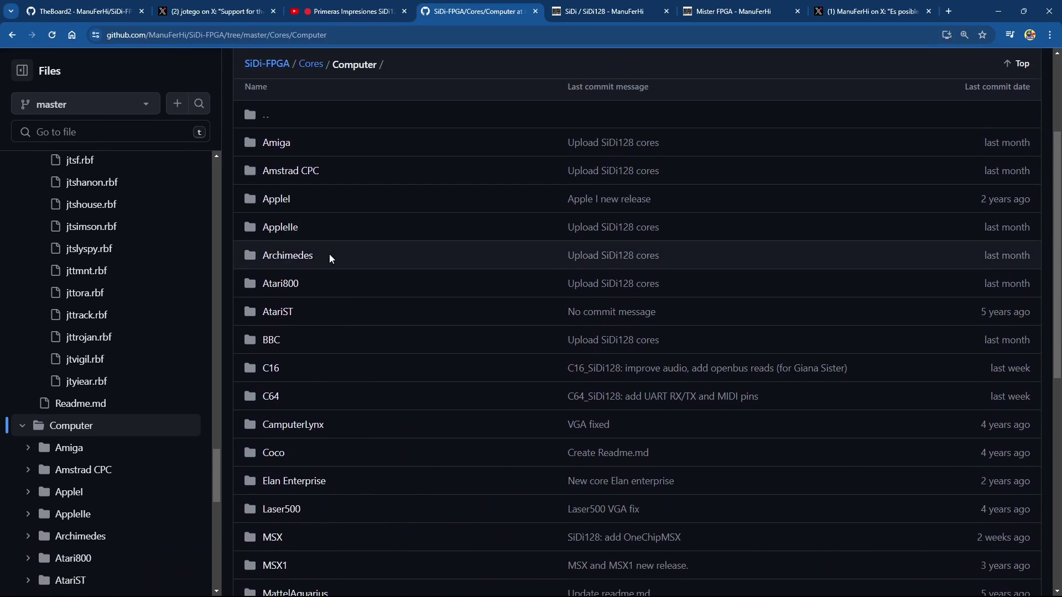
{"action": "scroll", "coordinate": [329, 256], "scroll_direction": "down", "scroll_amount": 1}
{"action": "scroll", "coordinate": [329, 256], "scroll_direction": "down", "scroll_amount": 1}
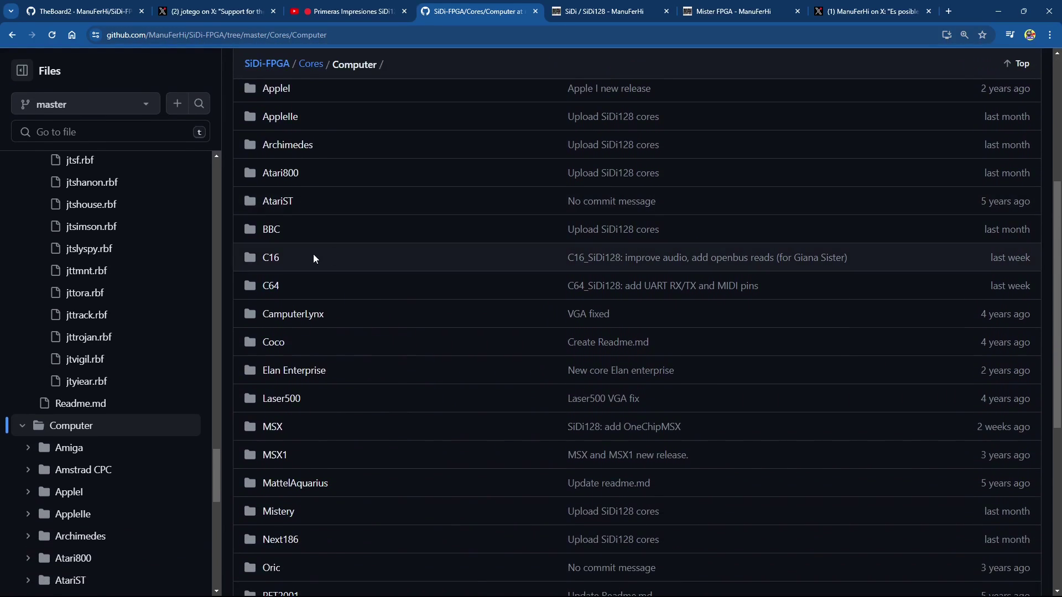
{"action": "scroll", "coordinate": [313, 255], "scroll_direction": "down", "scroll_amount": 1}
{"action": "scroll", "coordinate": [331, 255], "scroll_direction": "down", "scroll_amount": 1}
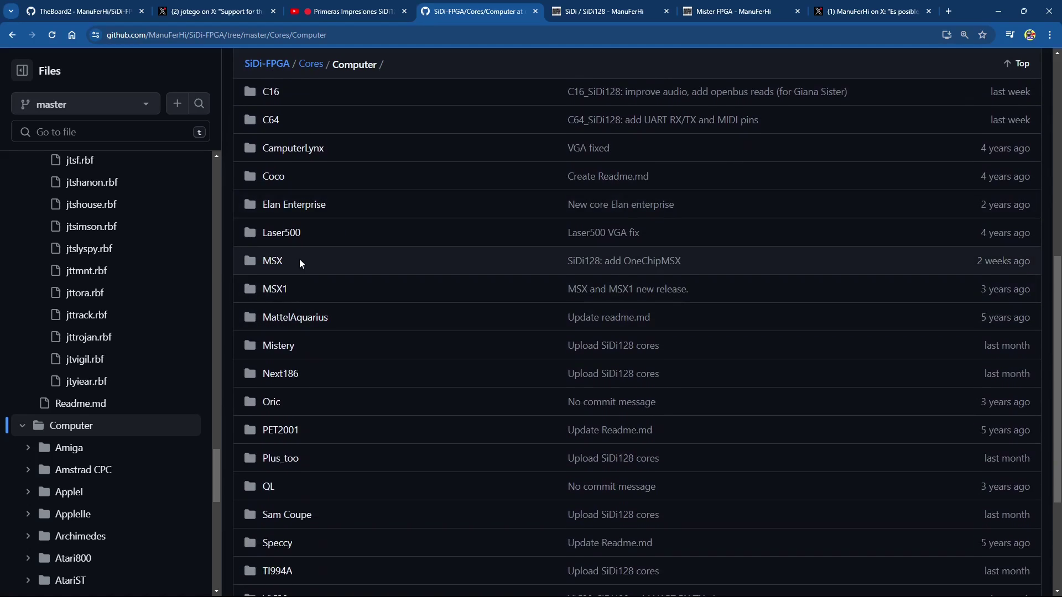
{"action": "scroll", "coordinate": [347, 307], "scroll_direction": "down", "scroll_amount": 1}
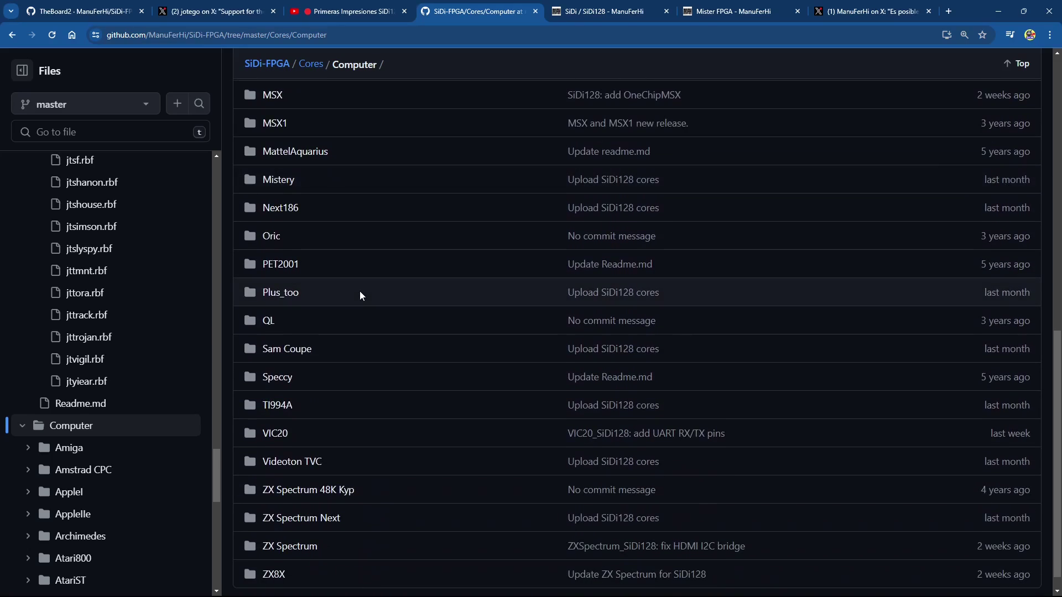
{"action": "scroll", "coordinate": [359, 290], "scroll_direction": "down", "scroll_amount": 1}
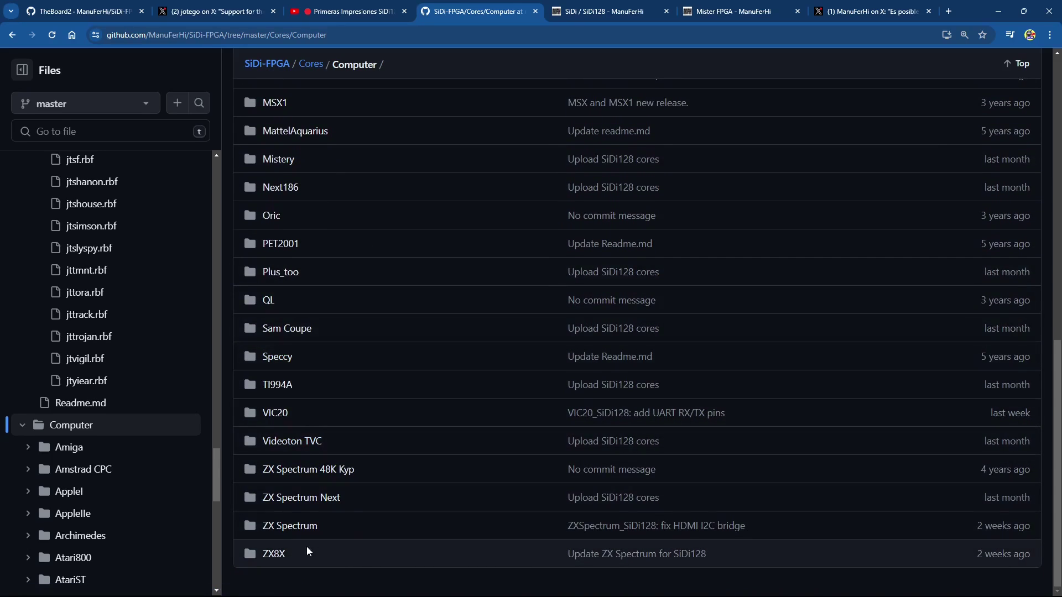
{"action": "scroll", "coordinate": [333, 384], "scroll_direction": "up", "scroll_amount": 1}
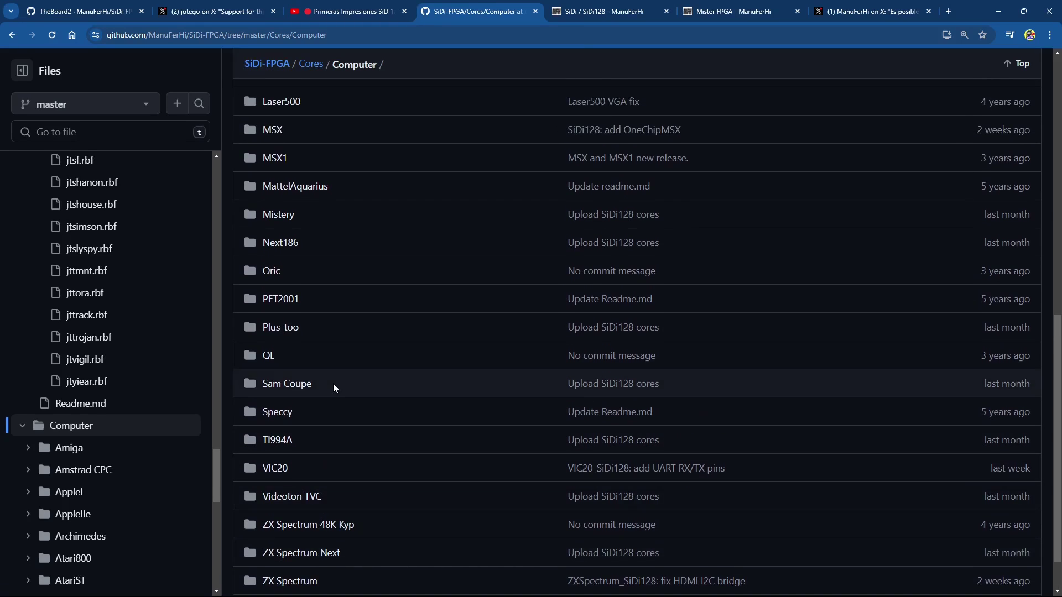
{"action": "scroll", "coordinate": [333, 383], "scroll_direction": "up", "scroll_amount": 1}
{"action": "scroll", "coordinate": [333, 383], "scroll_direction": "up", "scroll_amount": 2}
{"action": "scroll", "coordinate": [333, 387], "scroll_direction": "up", "scroll_amount": 2}
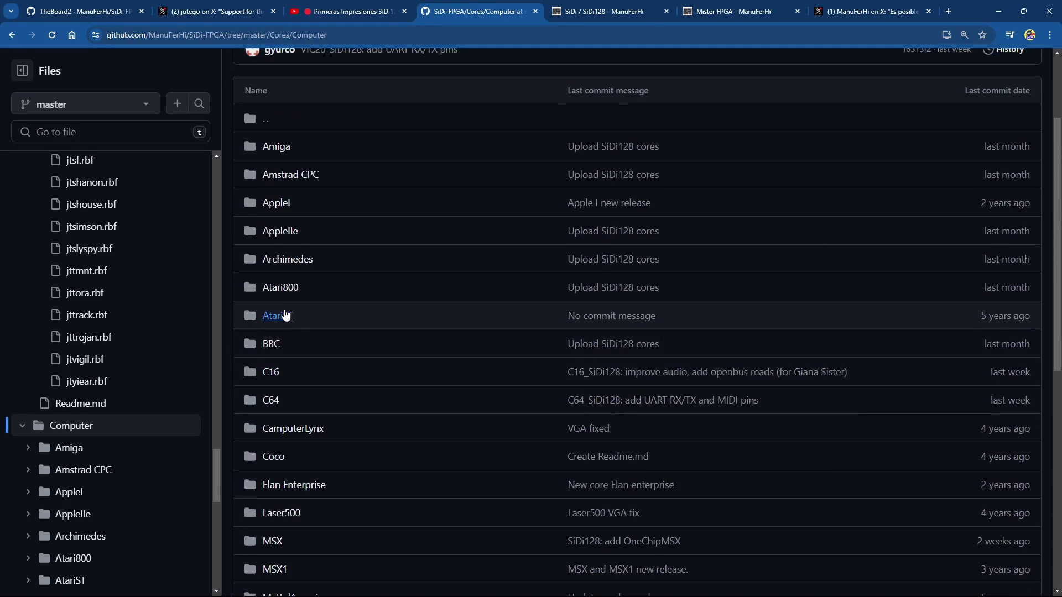
{"action": "scroll", "coordinate": [329, 202], "scroll_direction": "up", "scroll_amount": 2}
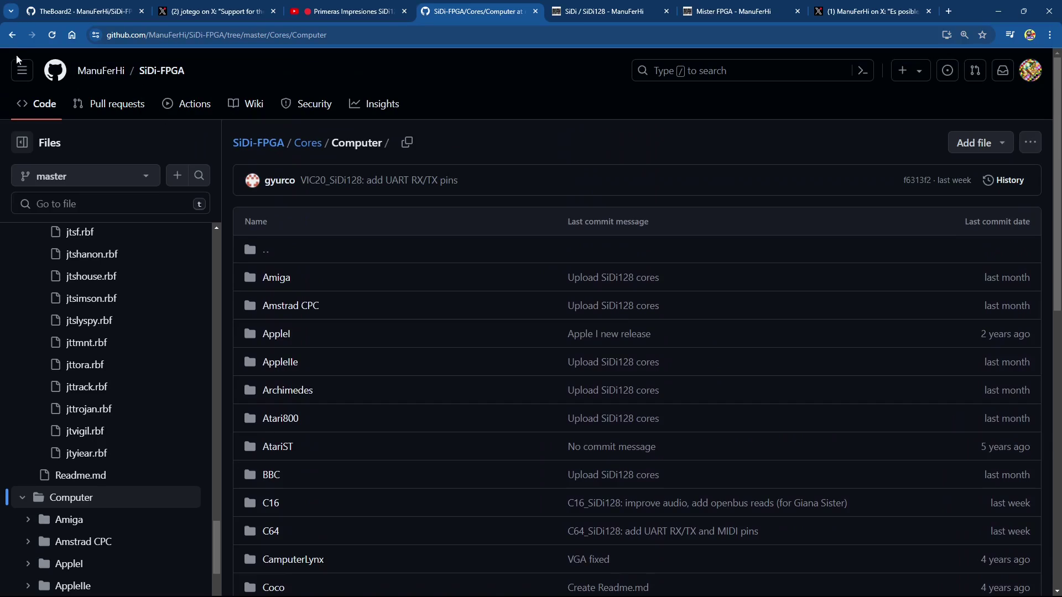
Step: Browse the Console cores A2600 through Vectrex, peek into GAMEBOY, and return to Cores
{"action": "left_click", "coordinate": [13, 35]}
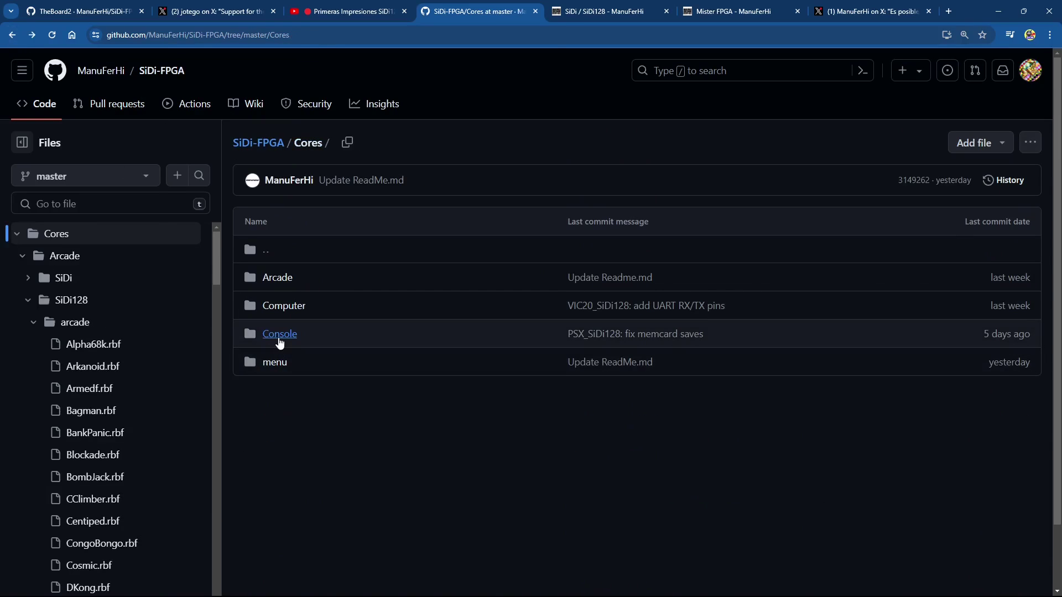
{"action": "left_click", "coordinate": [280, 334]}
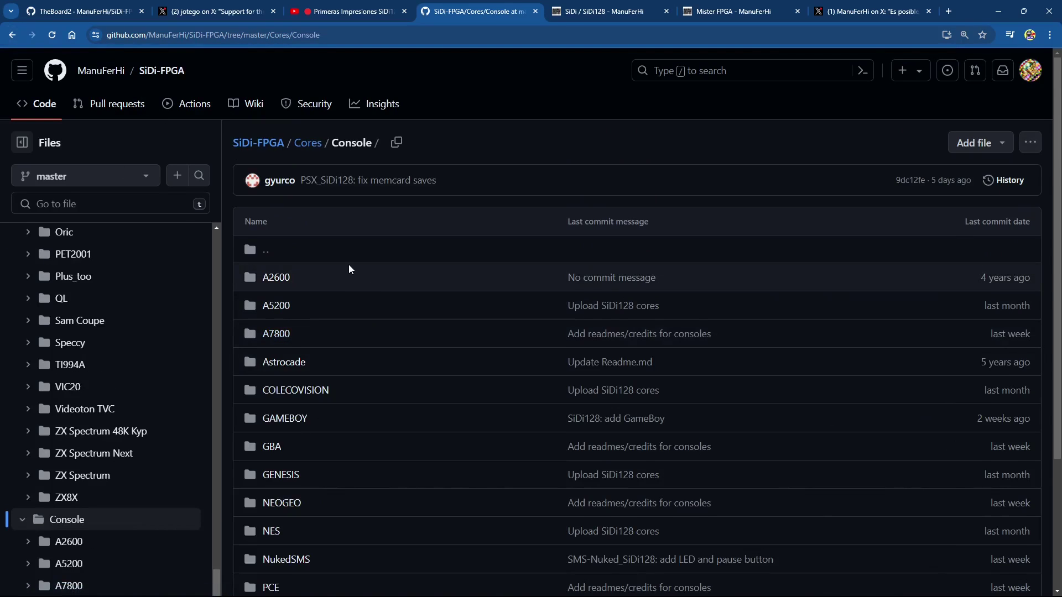
{"action": "scroll", "coordinate": [348, 266], "scroll_direction": "down", "scroll_amount": 2}
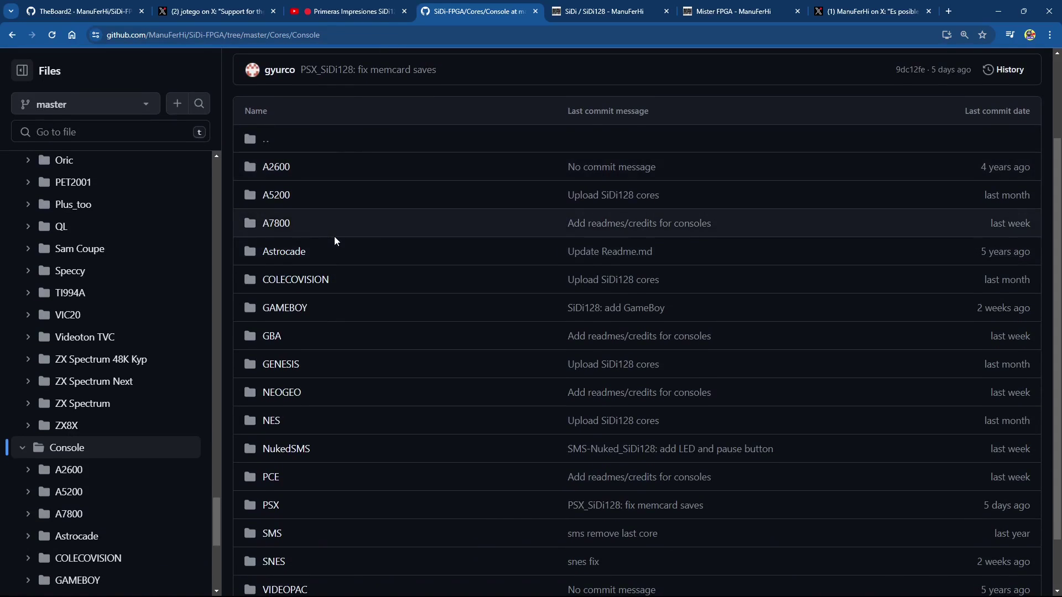
{"action": "scroll", "coordinate": [379, 255], "scroll_direction": "down", "scroll_amount": 1}
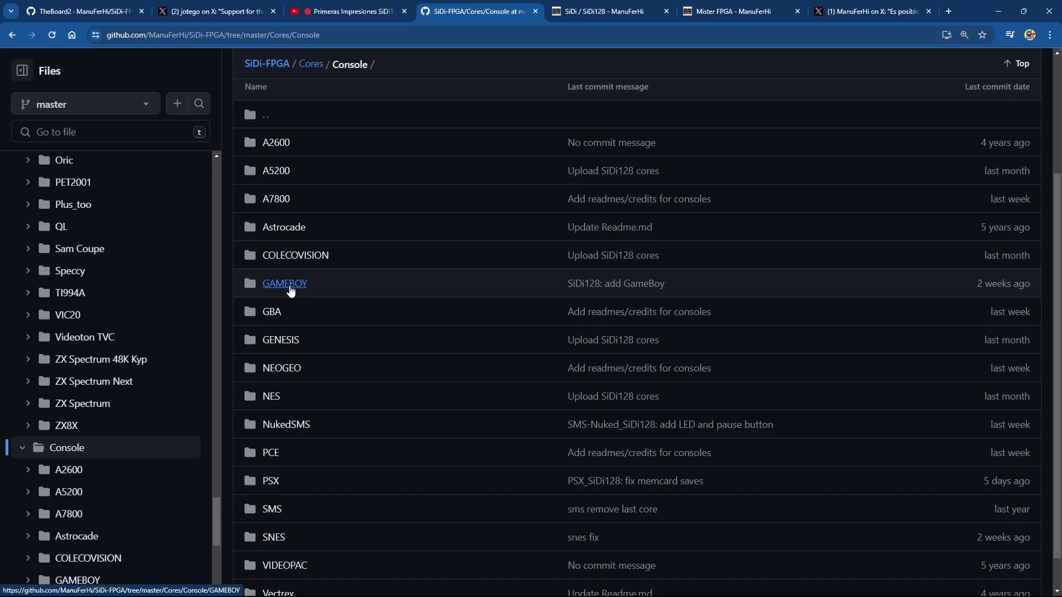
{"action": "left_click", "coordinate": [285, 284]}
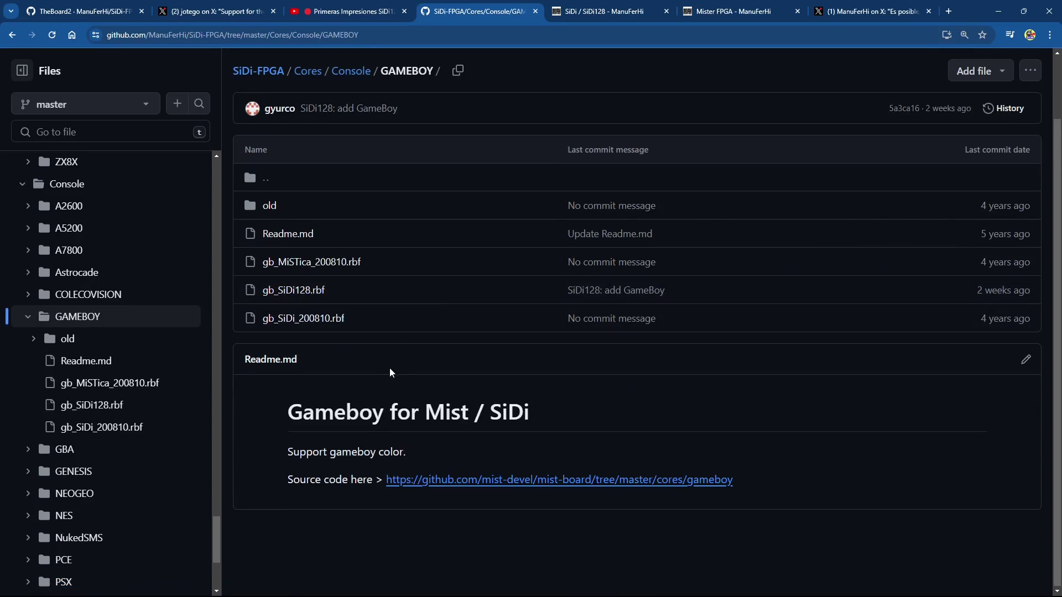
{"action": "left_click", "coordinate": [13, 38]}
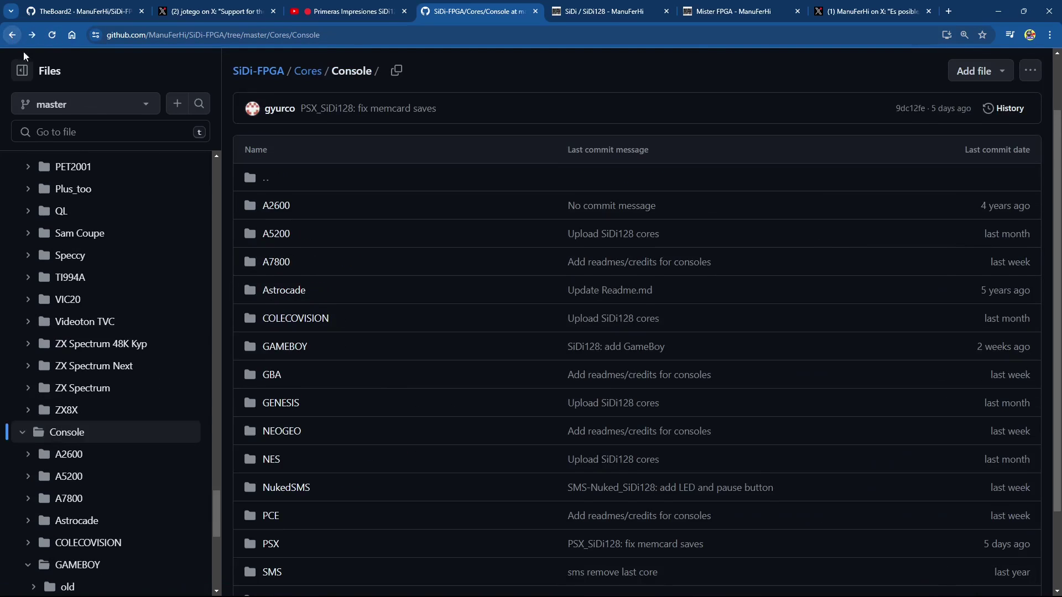
{"action": "scroll", "coordinate": [362, 387], "scroll_direction": "down", "scroll_amount": 1}
{"action": "scroll", "coordinate": [362, 384], "scroll_direction": "down", "scroll_amount": 1}
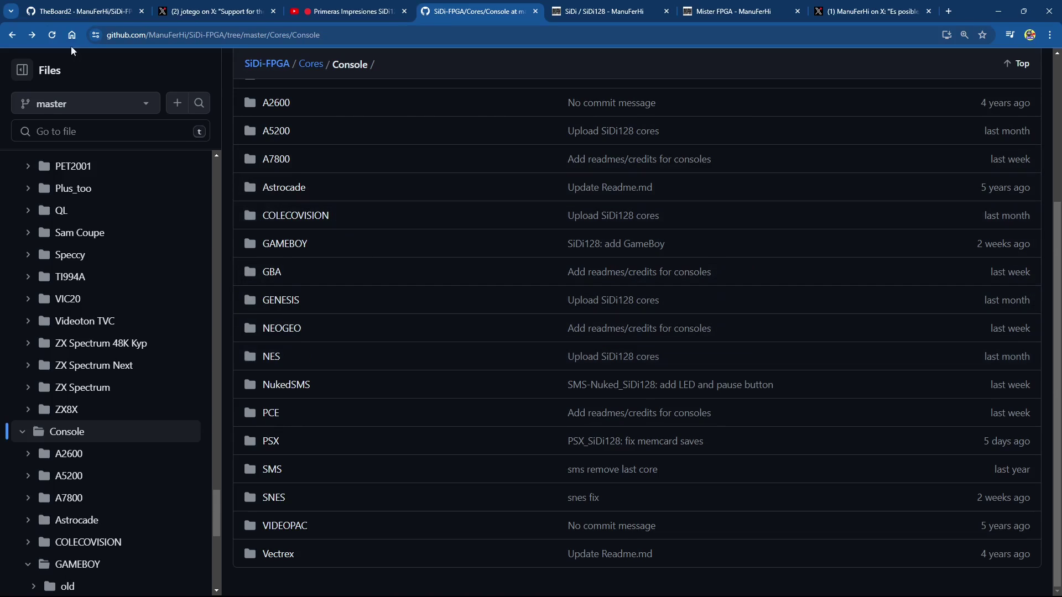
{"action": "left_click", "coordinate": [12, 34]}
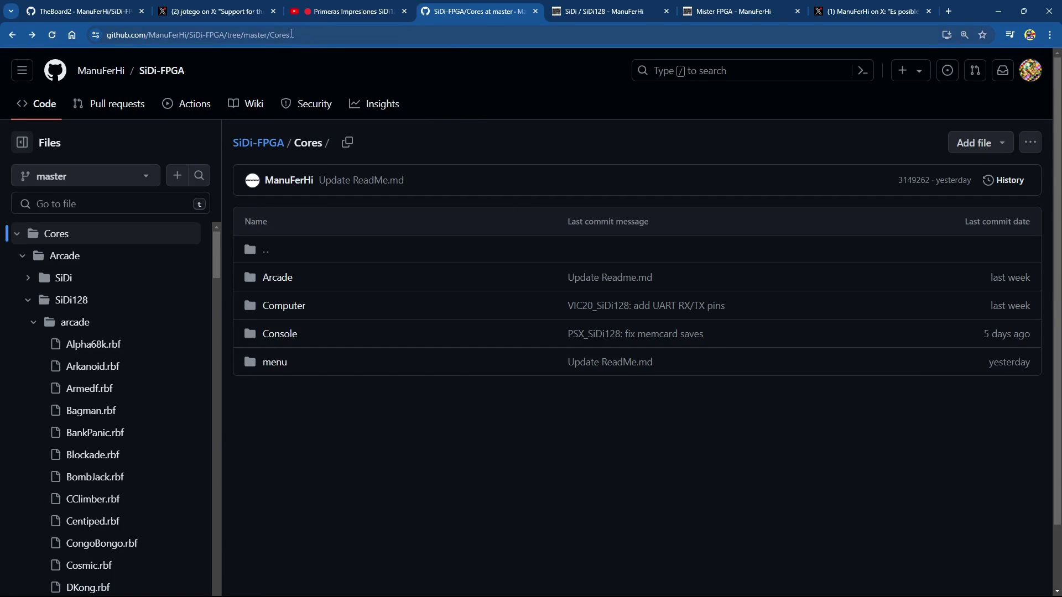
Step: Cycle through the review, Cores folder, SiDi128 and MiSTer shop pages to ManuFerHi's PSX post
{"action": "left_click", "coordinate": [340, 11]}
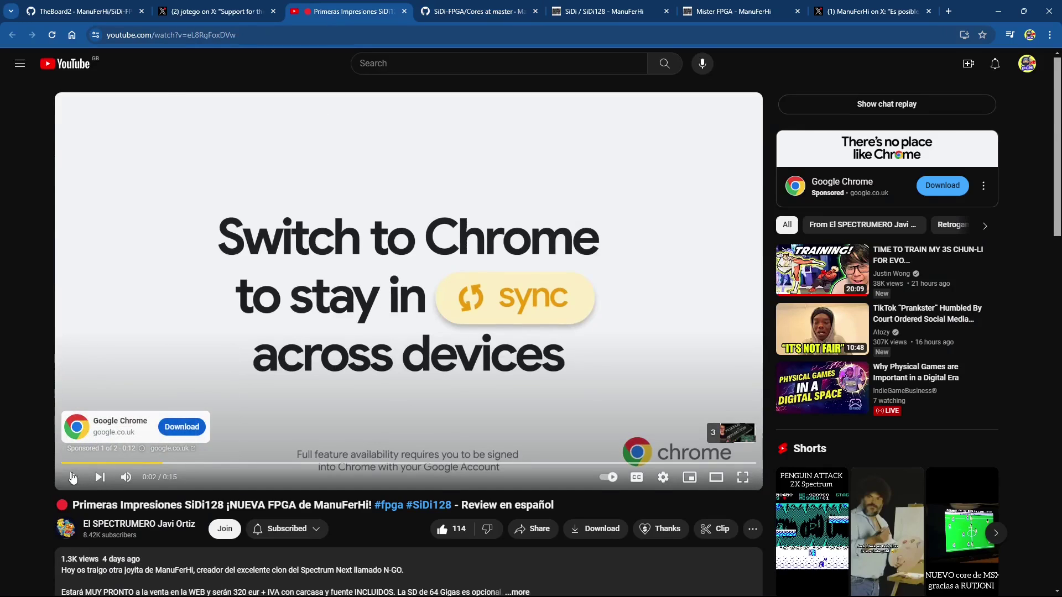
{"action": "left_click", "coordinate": [473, 11]}
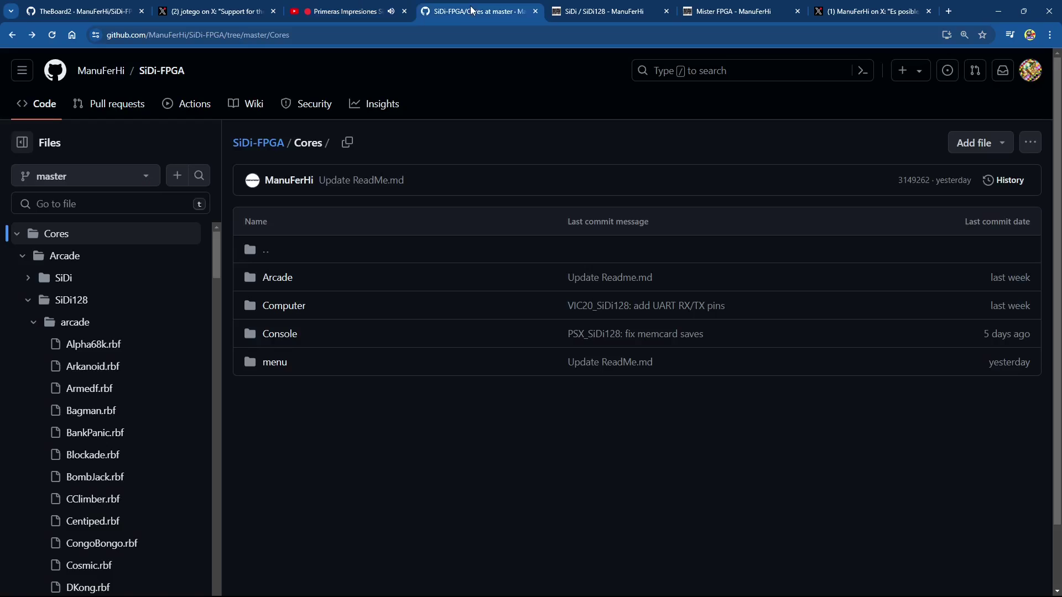
{"action": "left_click", "coordinate": [592, 10]}
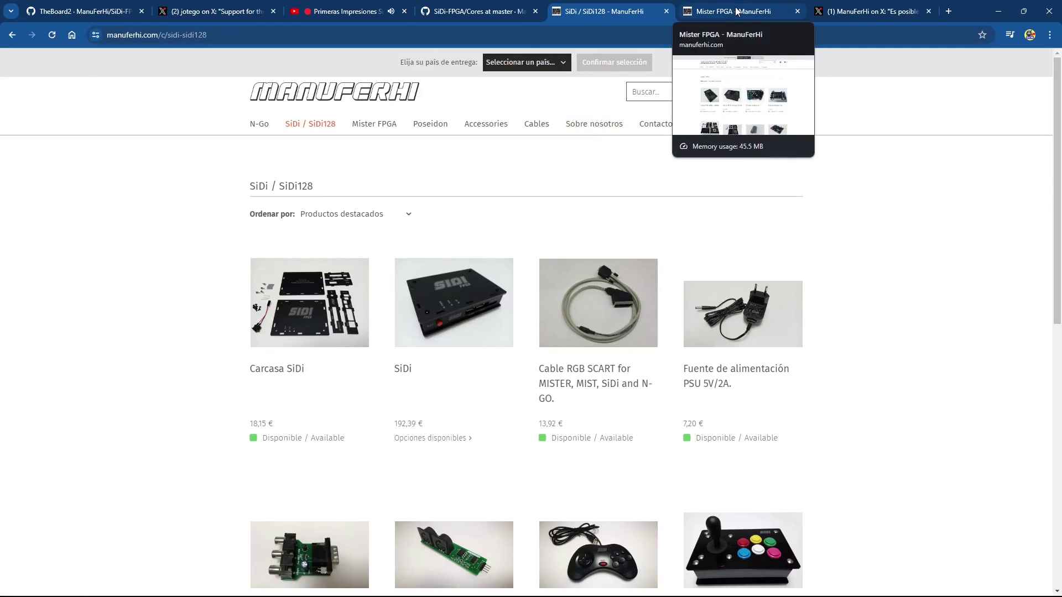
{"action": "left_click", "coordinate": [737, 11]}
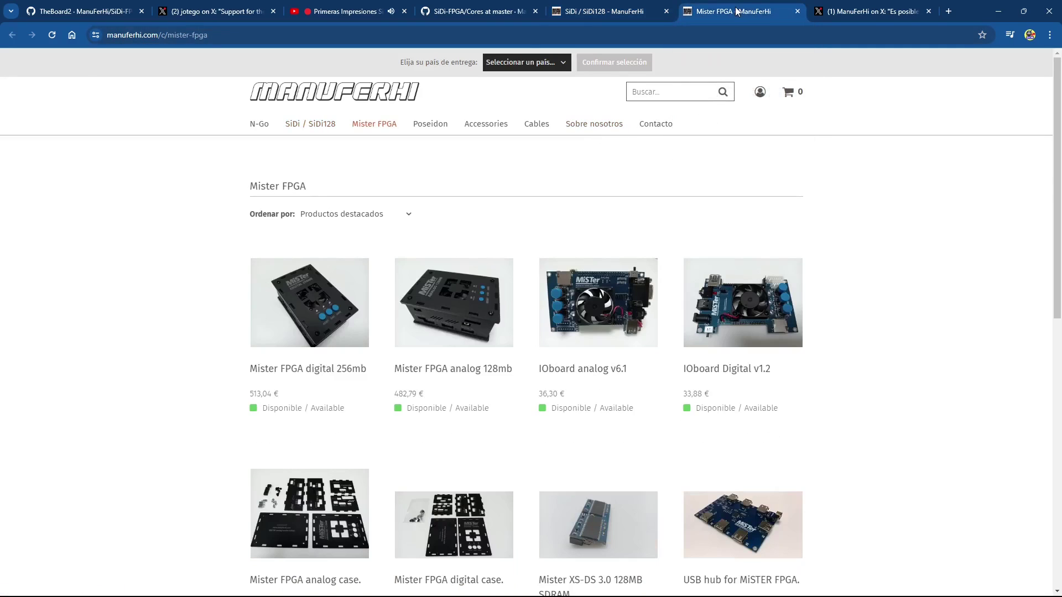
{"action": "left_click", "coordinate": [856, 10]}
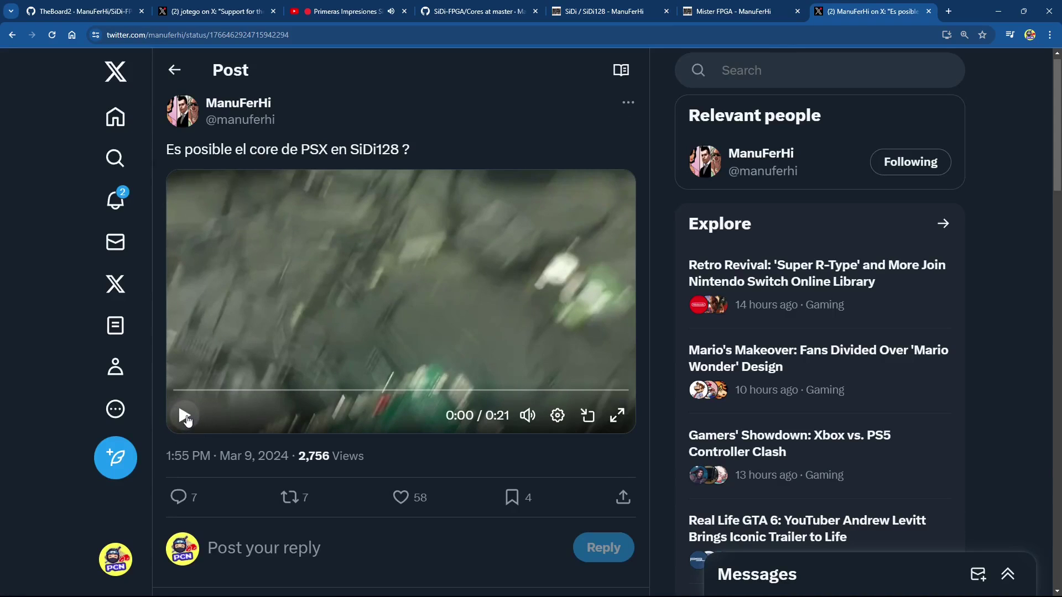
Step: Play ManuFerHi's PSX-on-SiDi128 clip, then return to the YouTube review
{"action": "left_click", "coordinate": [184, 415]}
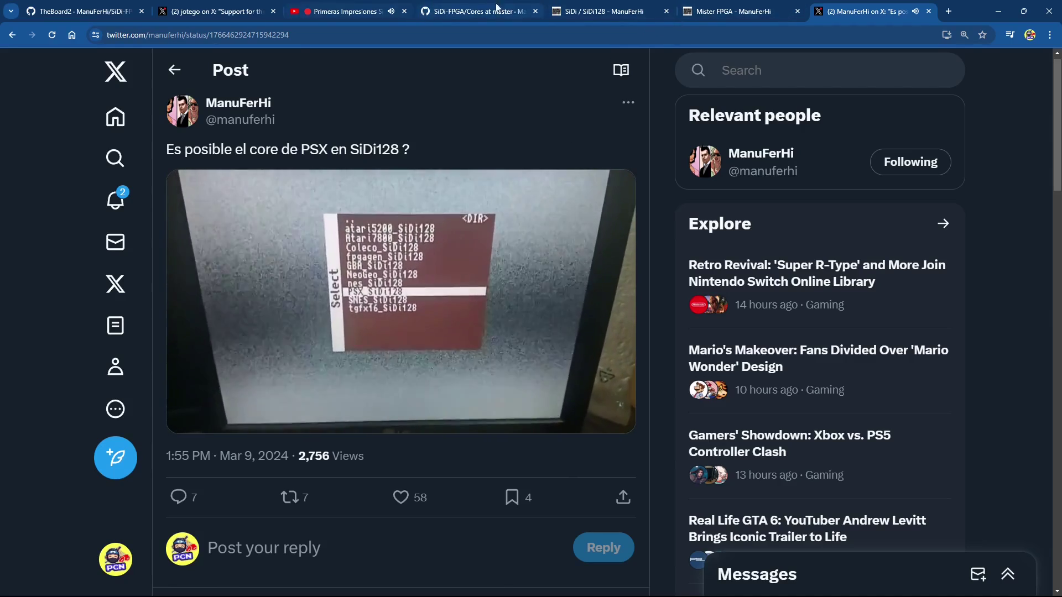
{"action": "left_click", "coordinate": [362, 12]}
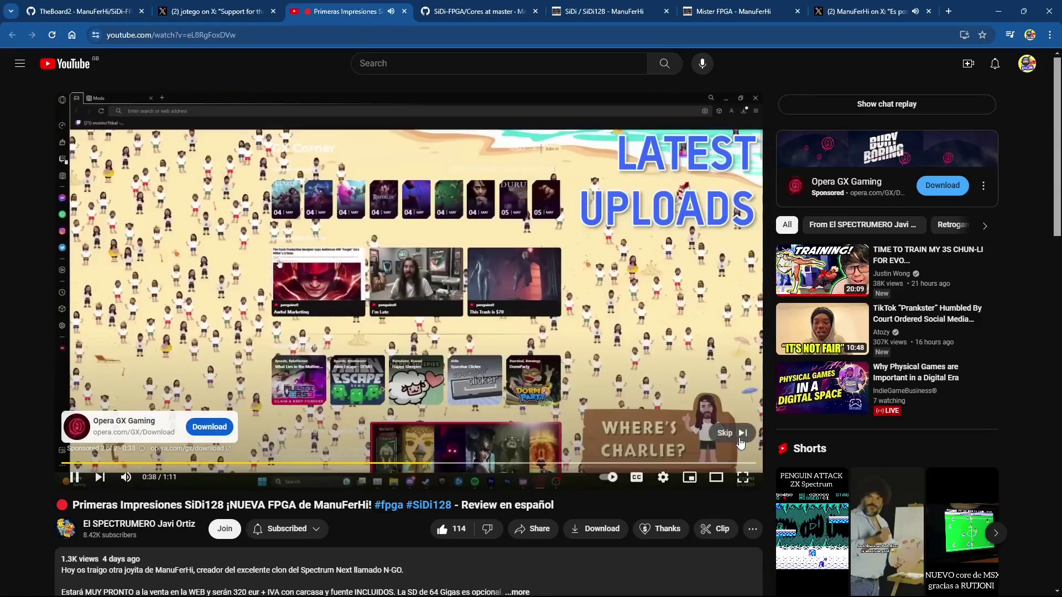
Step: Skip the ad, jump past the features list and Amstrad BASIC demo, then return to jotego's post
{"action": "left_click", "coordinate": [734, 433]}
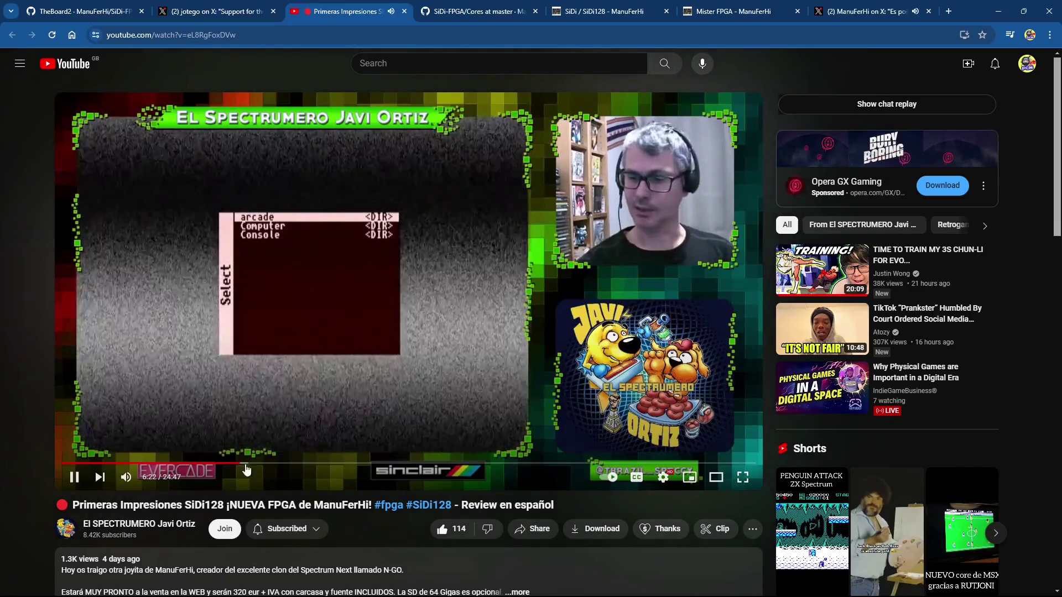
{"action": "left_click_drag", "start_coordinate": [249, 465], "coordinate": [266, 467]}
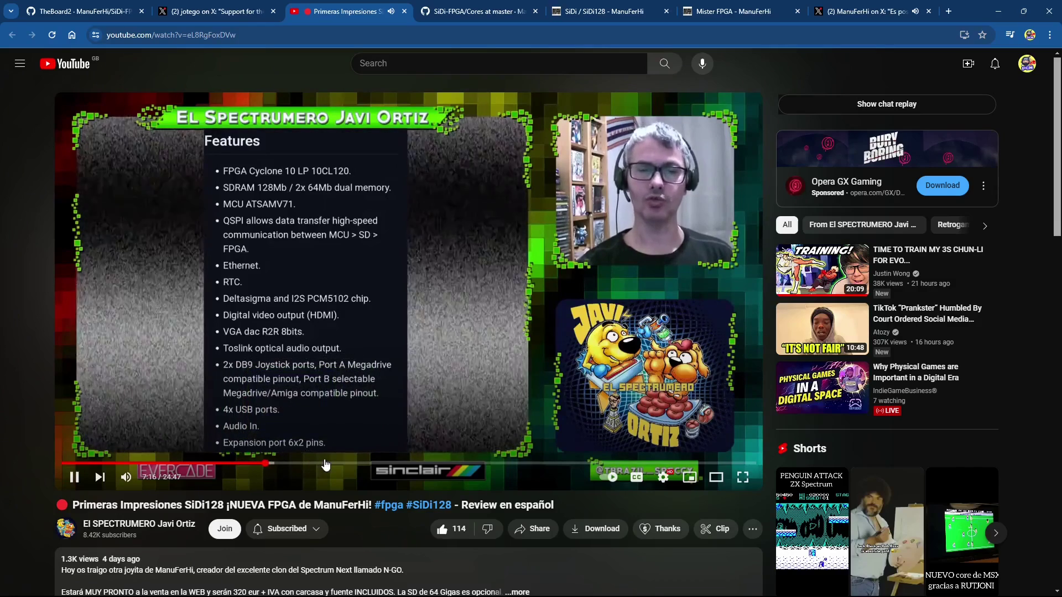
{"action": "left_click", "coordinate": [326, 466]}
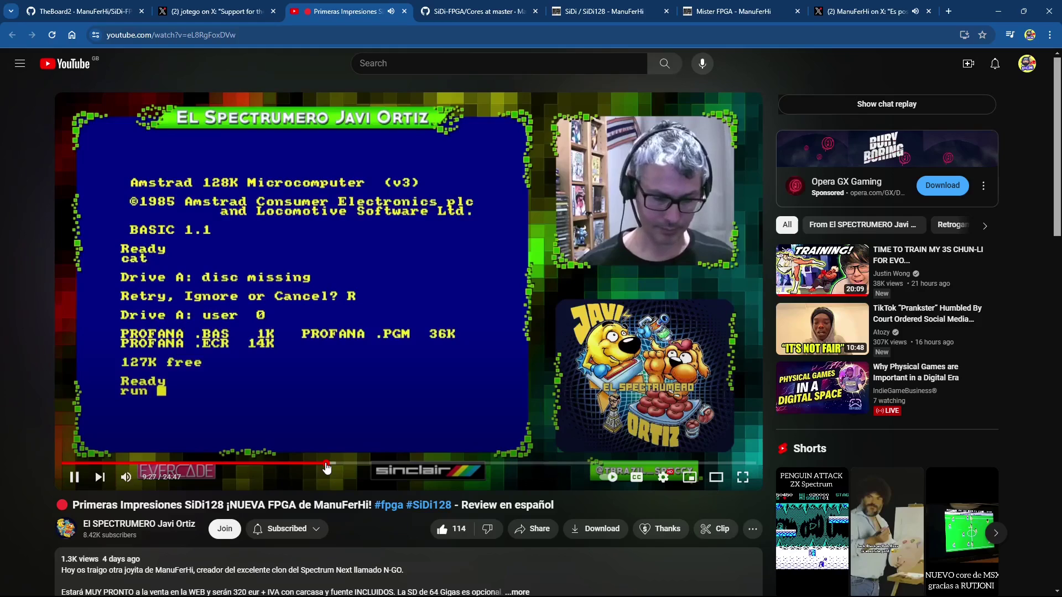
{"action": "left_click_drag", "start_coordinate": [326, 467], "coordinate": [371, 466]}
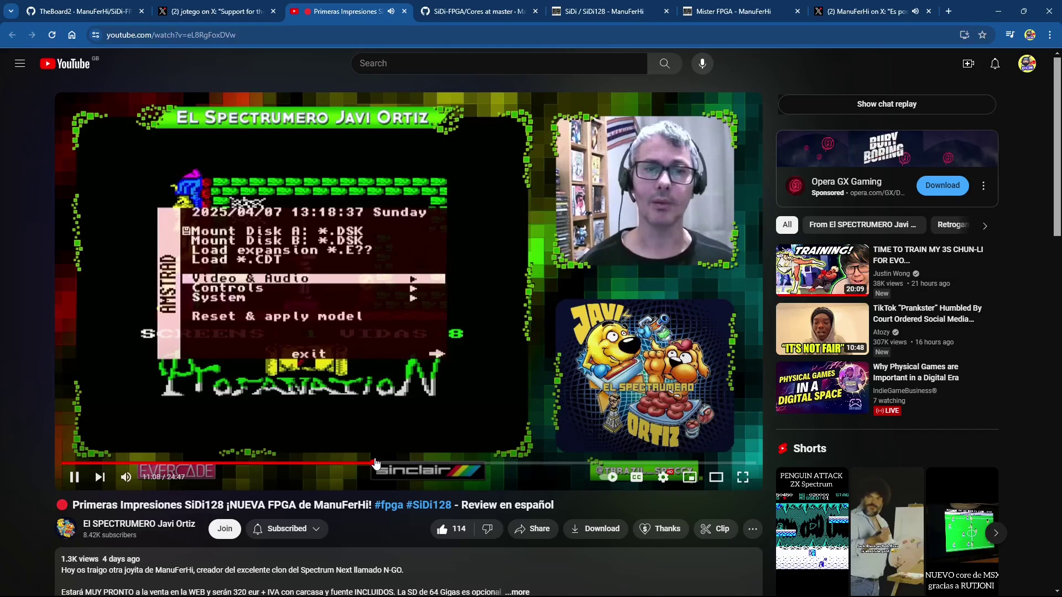
{"action": "left_click", "coordinate": [426, 461]}
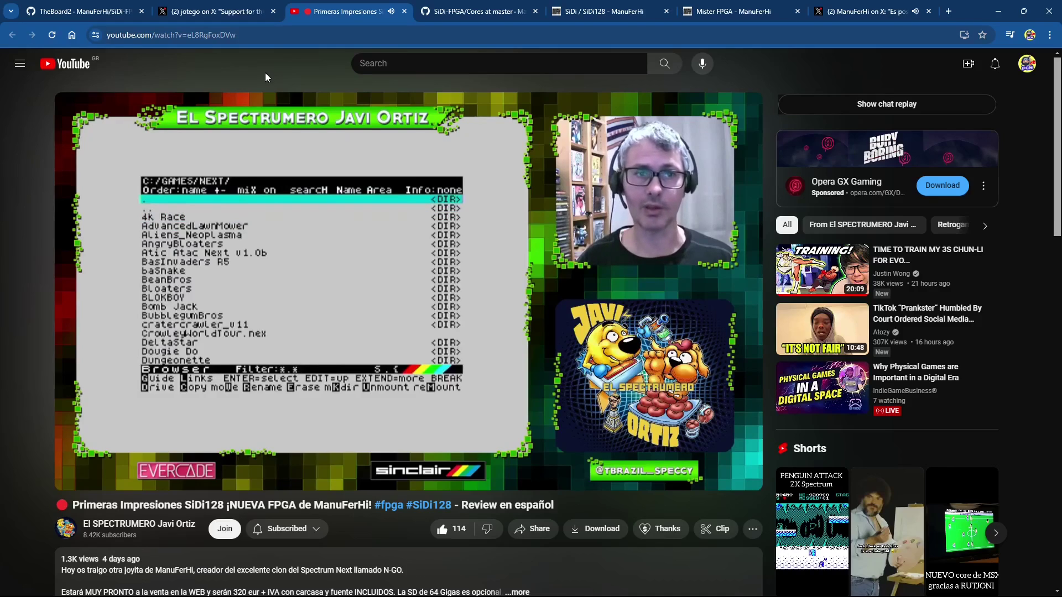
{"action": "left_click", "coordinate": [217, 12]}
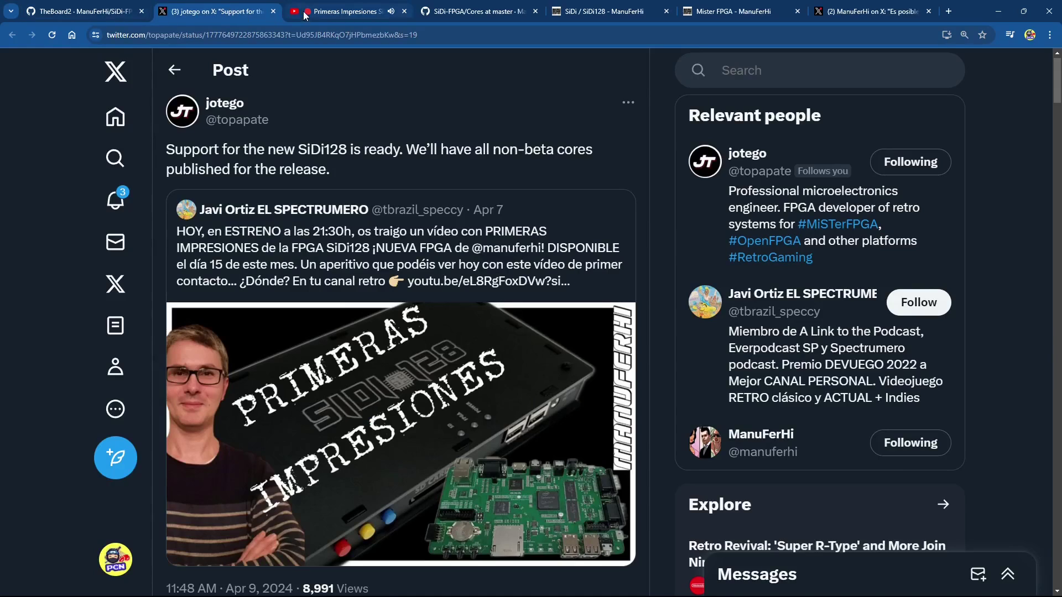
Step: Look over the TheBoard2 diagram, SiDi/SiDi128 and MiSTer FPGA shop pages, then jotego's post
{"action": "left_click", "coordinate": [100, 9]}
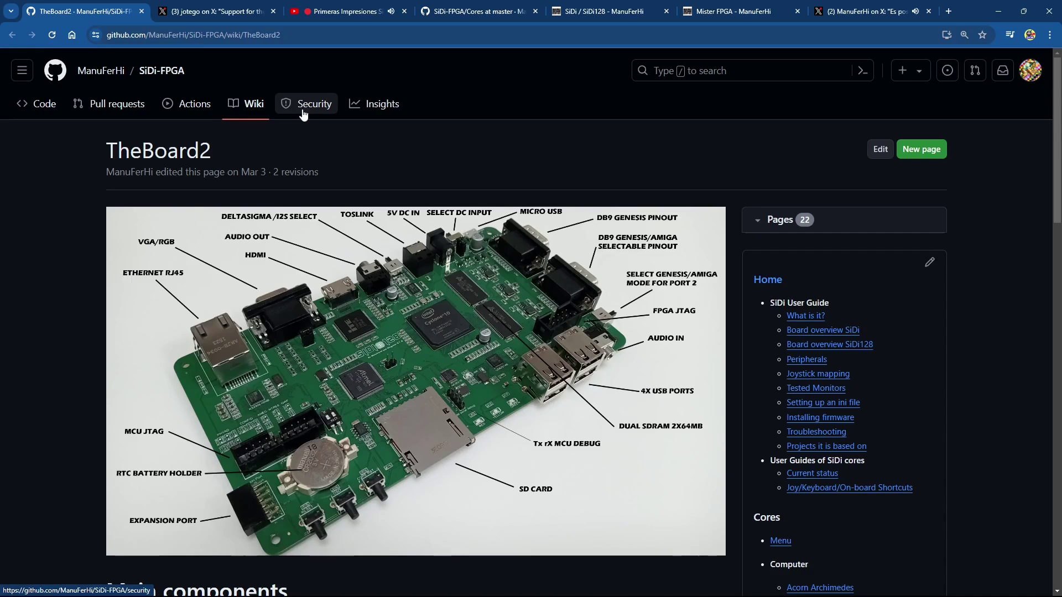
{"action": "left_click", "coordinate": [590, 11]}
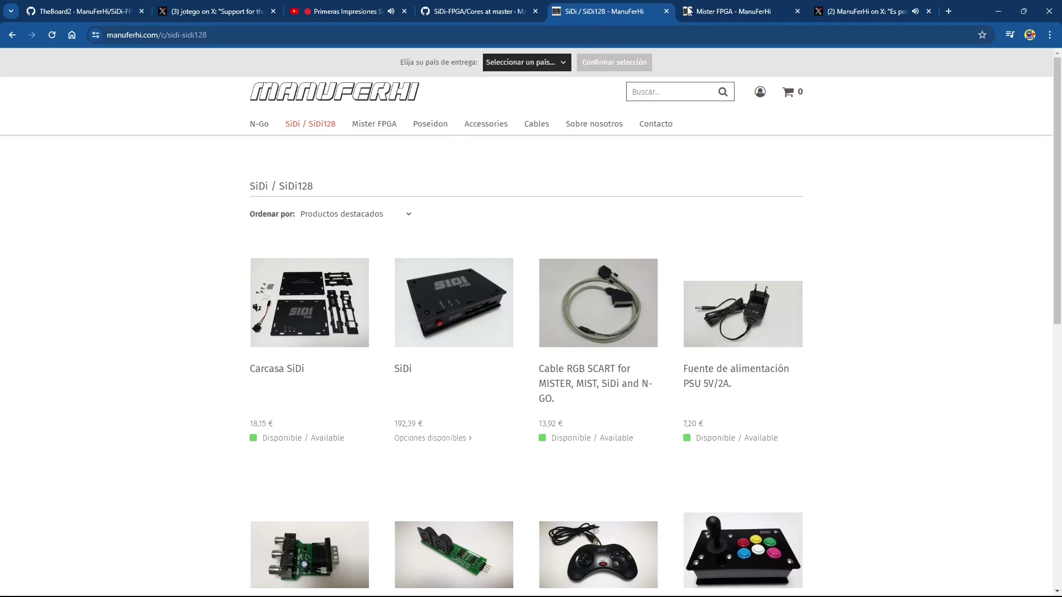
{"action": "left_click", "coordinate": [714, 11]}
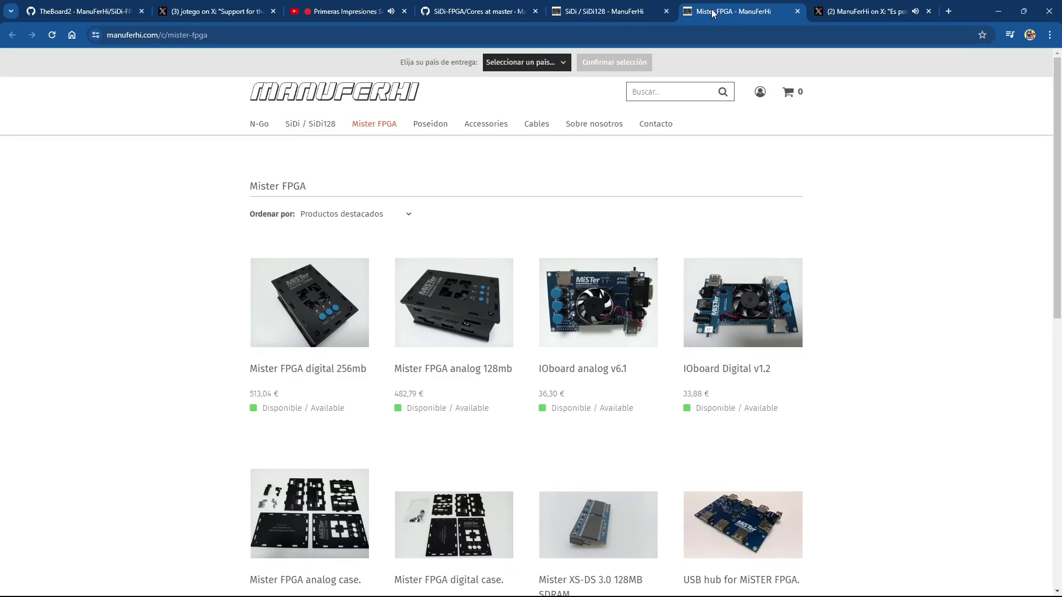
{"action": "left_click", "coordinate": [214, 11]}
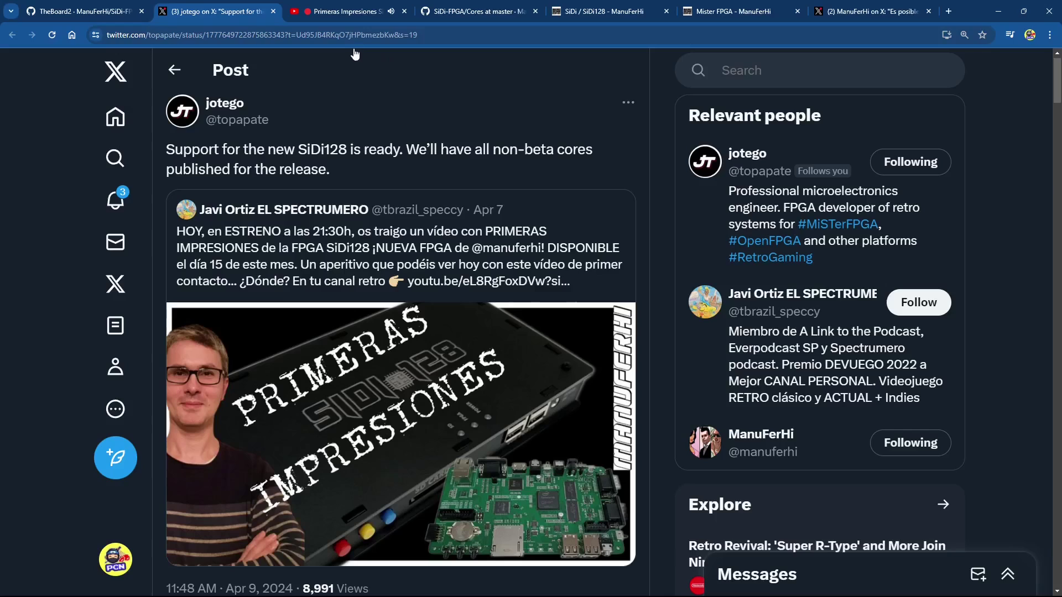
Step: Navigate from the SiDi-FPGA Cores folder into Arcade > SiDi128 > arcade to list its .rbf cores
{"action": "left_click", "coordinate": [456, 13]}
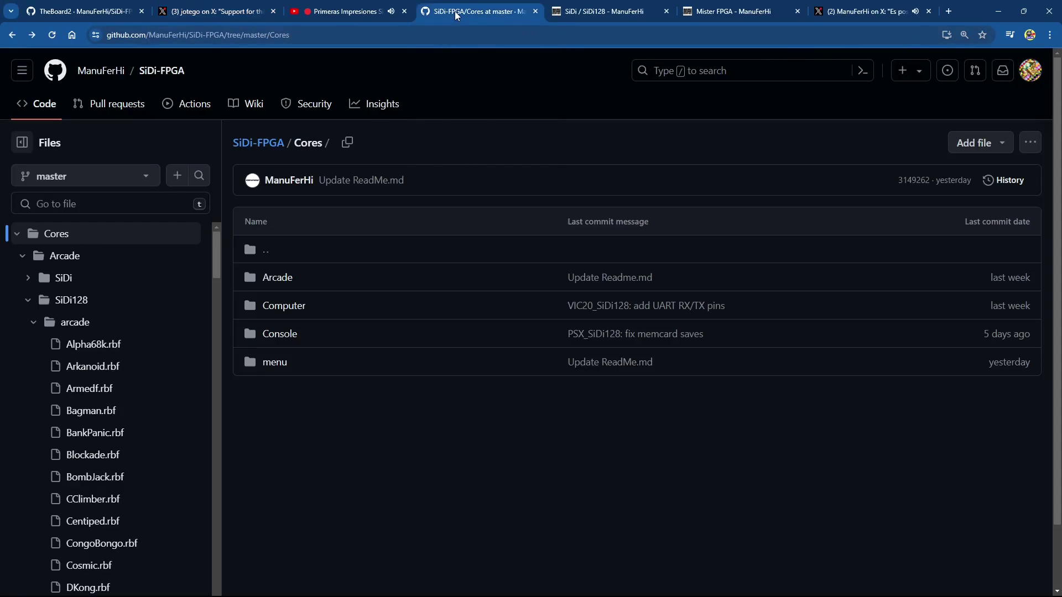
{"action": "left_click", "coordinate": [280, 278]}
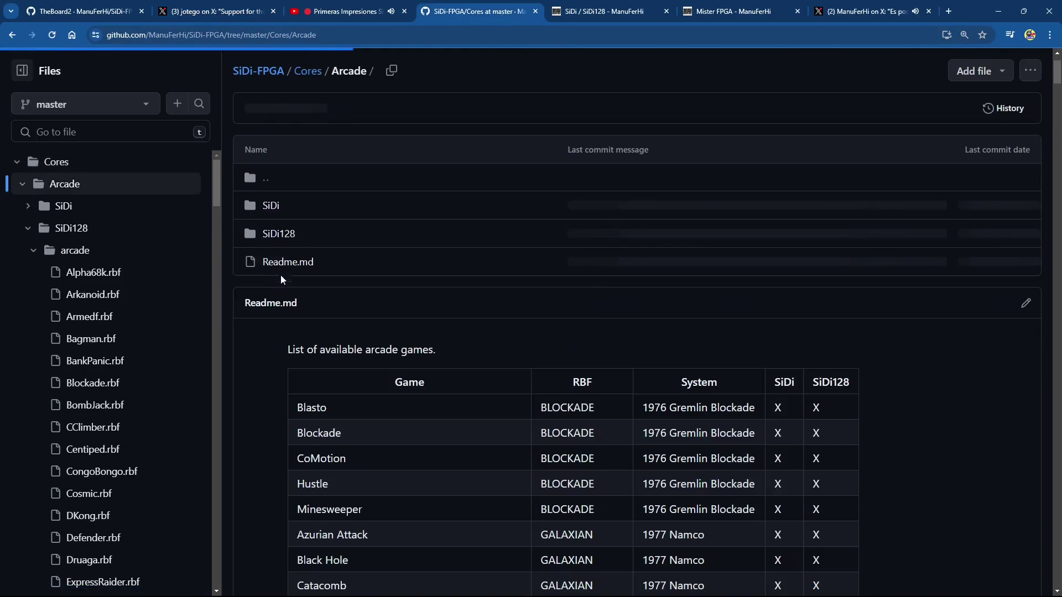
{"action": "left_click", "coordinate": [286, 234]}
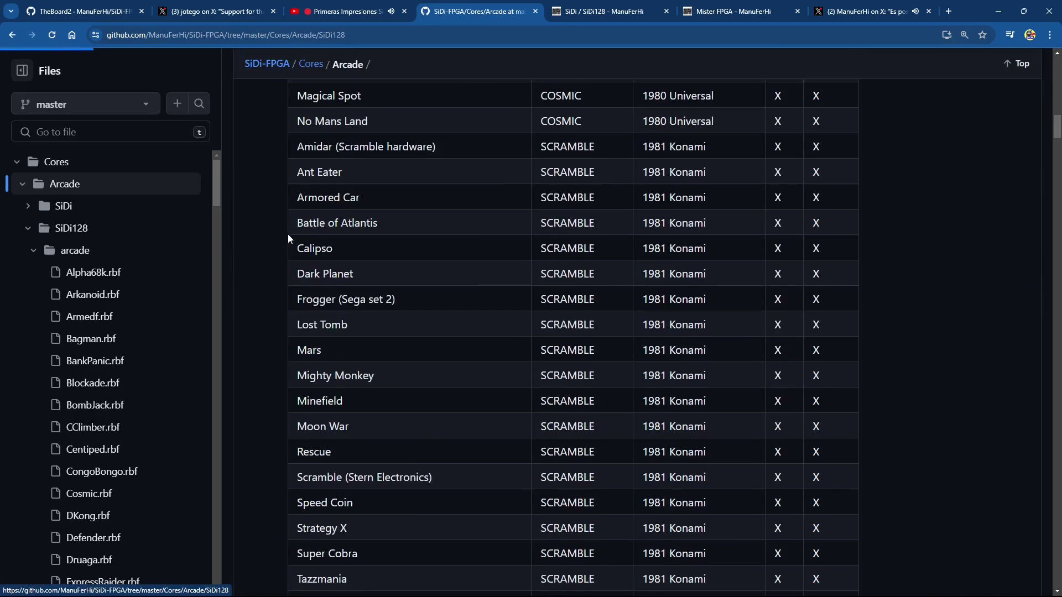
{"action": "left_click", "coordinate": [276, 207]}
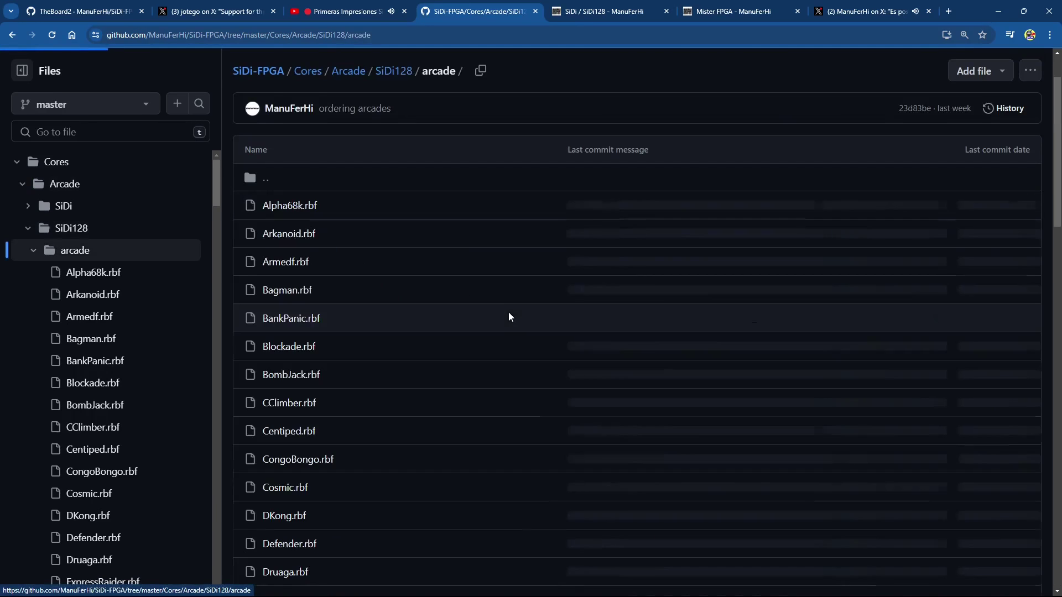
{"action": "scroll", "coordinate": [509, 314], "scroll_direction": "down", "scroll_amount": 1}
{"action": "scroll", "coordinate": [510, 311], "scroll_direction": "down", "scroll_amount": 3}
{"action": "scroll", "coordinate": [510, 311], "scroll_direction": "down", "scroll_amount": 2}
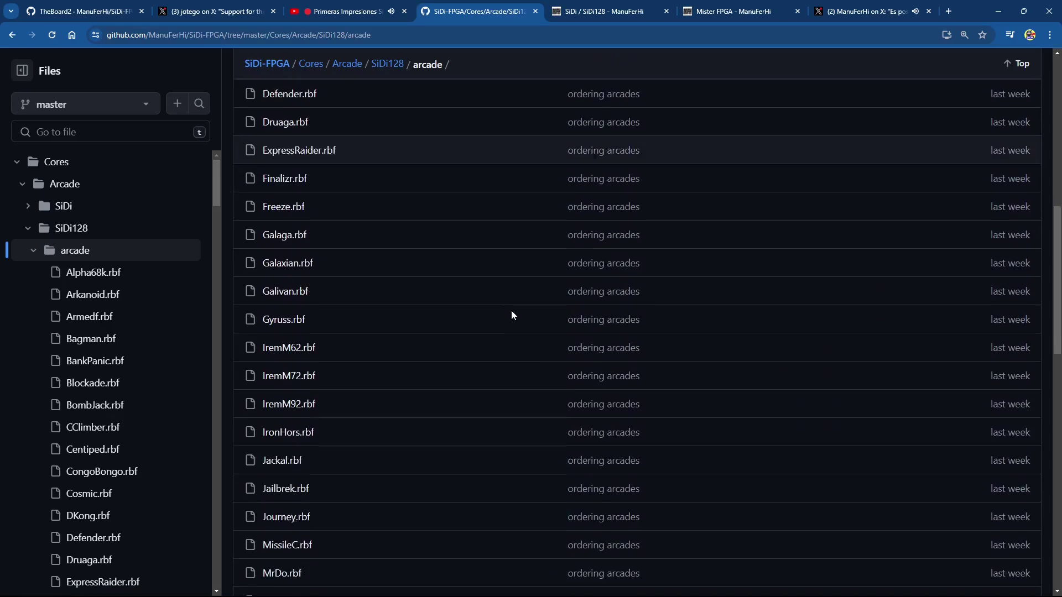
{"action": "scroll", "coordinate": [511, 314], "scroll_direction": "down", "scroll_amount": 2}
{"action": "scroll", "coordinate": [512, 313], "scroll_direction": "down", "scroll_amount": 1}
{"action": "scroll", "coordinate": [512, 314], "scroll_direction": "down", "scroll_amount": 1}
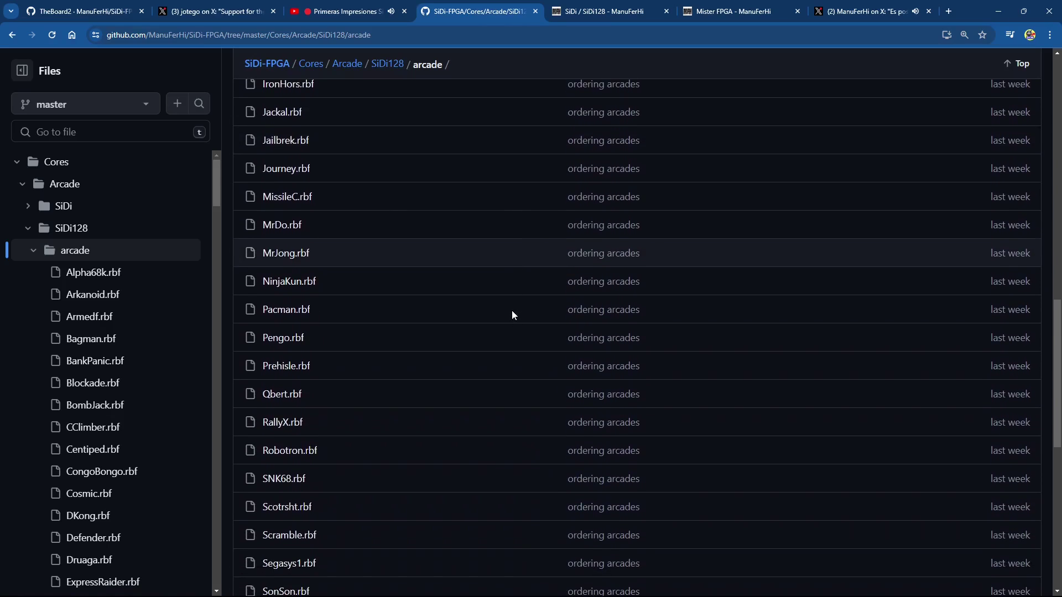
{"action": "scroll", "coordinate": [512, 314], "scroll_direction": "down", "scroll_amount": 2}
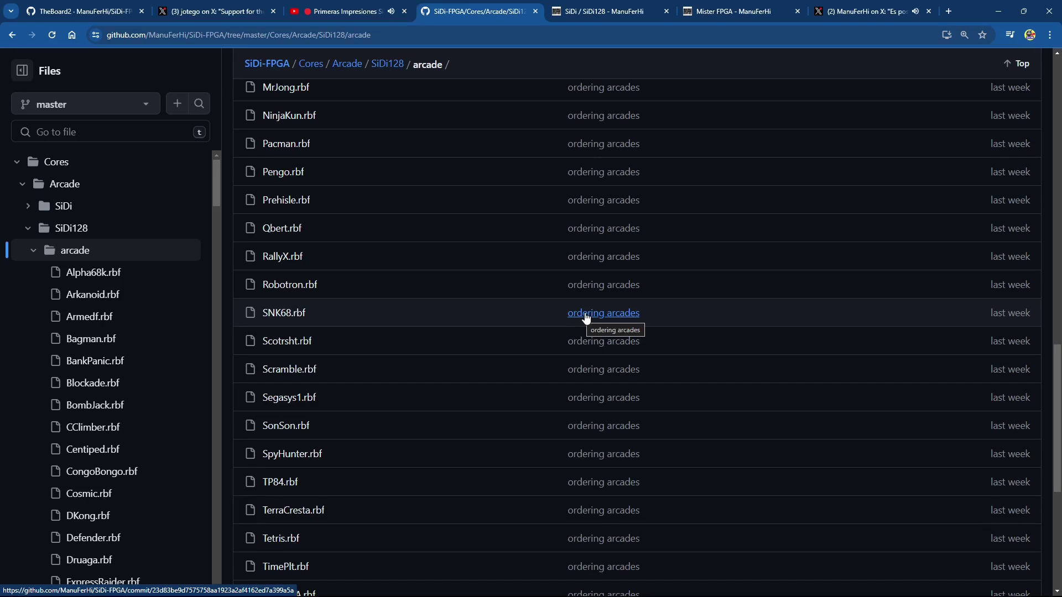
{"action": "scroll", "coordinate": [586, 318], "scroll_direction": "down", "scroll_amount": 1}
{"action": "scroll", "coordinate": [586, 317], "scroll_direction": "down", "scroll_amount": 1}
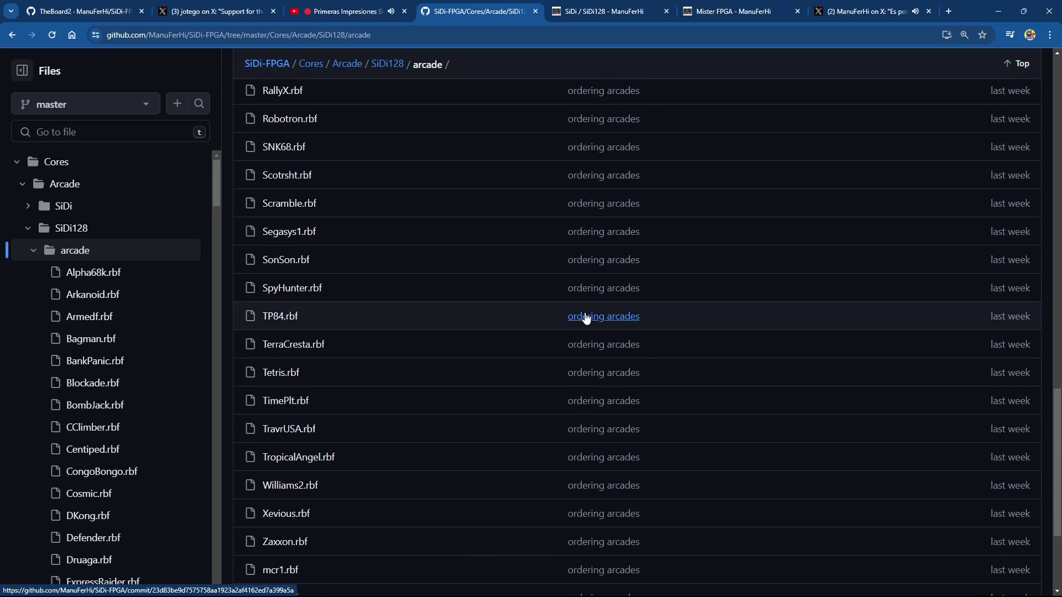
{"action": "scroll", "coordinate": [585, 318], "scroll_direction": "down", "scroll_amount": 1}
{"action": "scroll", "coordinate": [584, 318], "scroll_direction": "down", "scroll_amount": 1}
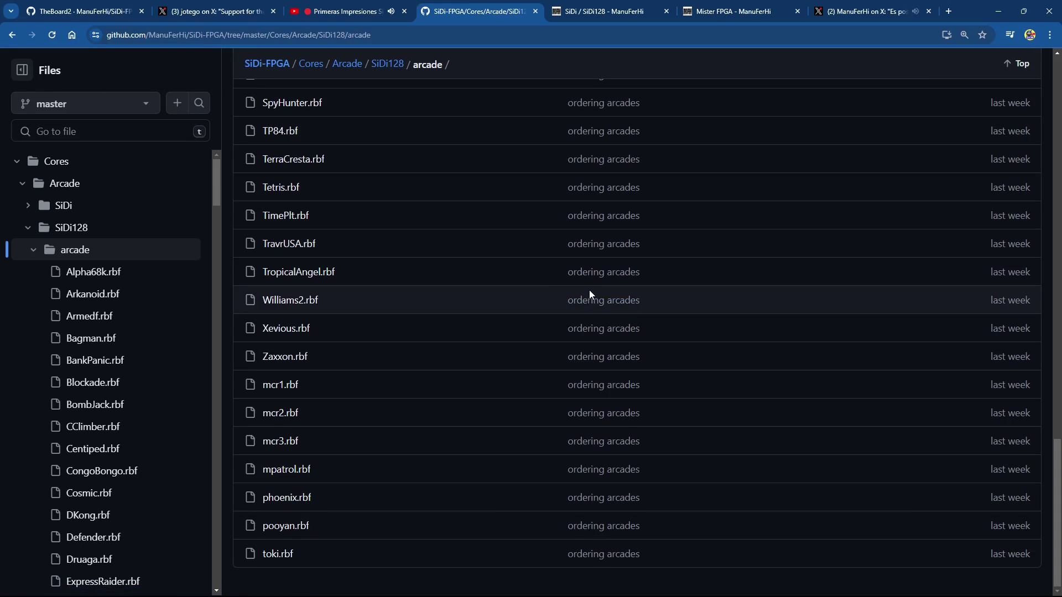
{"action": "scroll", "coordinate": [548, 247], "scroll_direction": "up", "scroll_amount": 3}
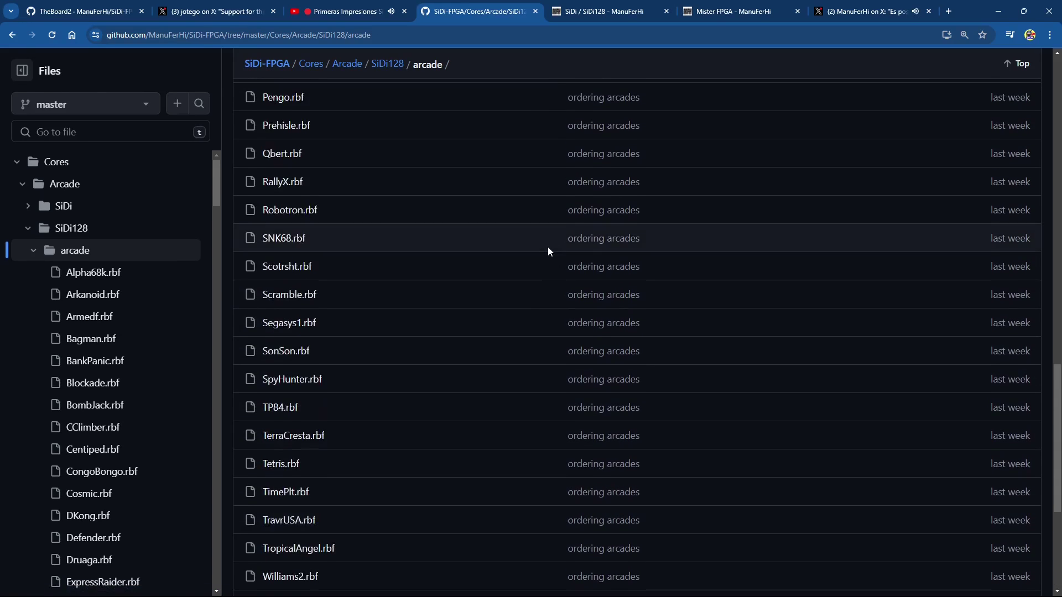
{"action": "scroll", "coordinate": [548, 246], "scroll_direction": "up", "scroll_amount": 4}
{"action": "scroll", "coordinate": [548, 246], "scroll_direction": "up", "scroll_amount": 4}
{"action": "scroll", "coordinate": [547, 252], "scroll_direction": "up", "scroll_amount": 6}
{"action": "scroll", "coordinate": [547, 252], "scroll_direction": "up", "scroll_amount": 1}
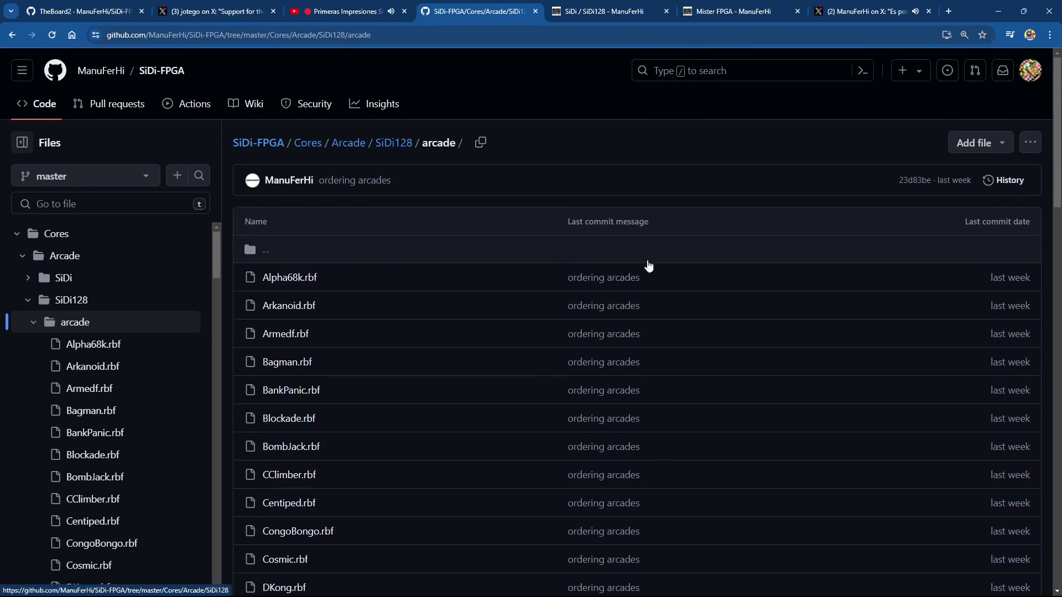
{"action": "left_click", "coordinate": [86, 9]}
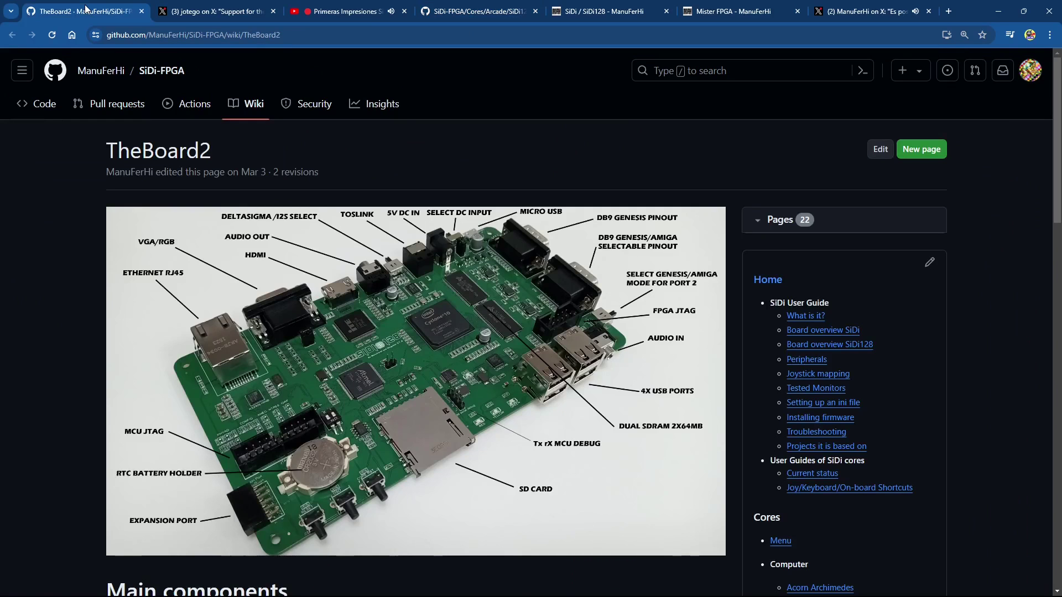